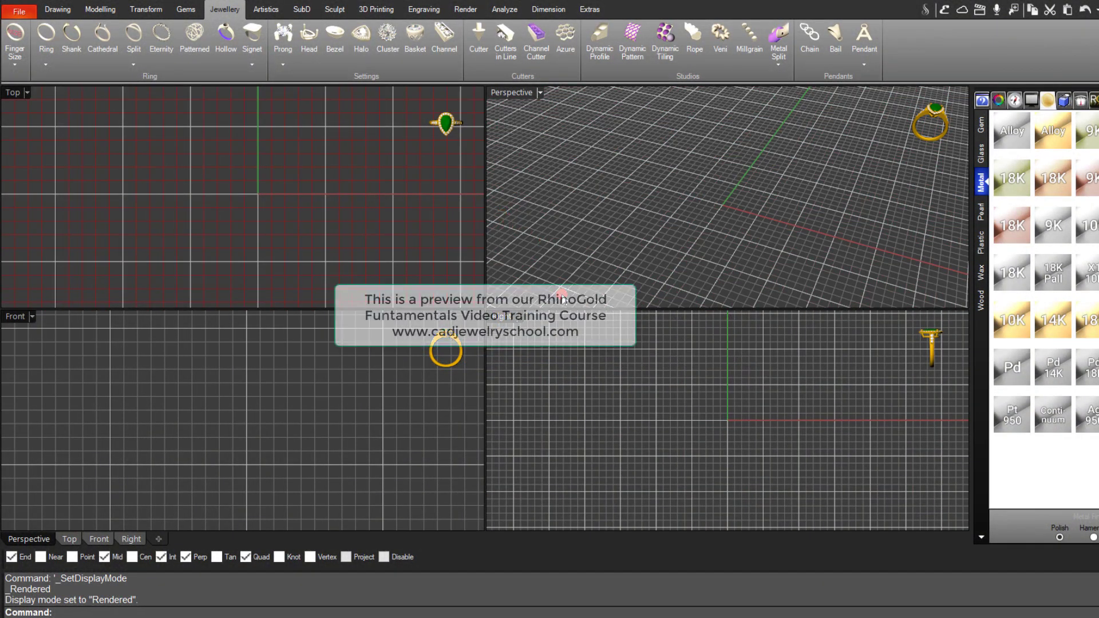
- Maximize the Perspective viewport and start a ring with the Ring Wizard, showing its size and profile parameters
double_click(507, 94)
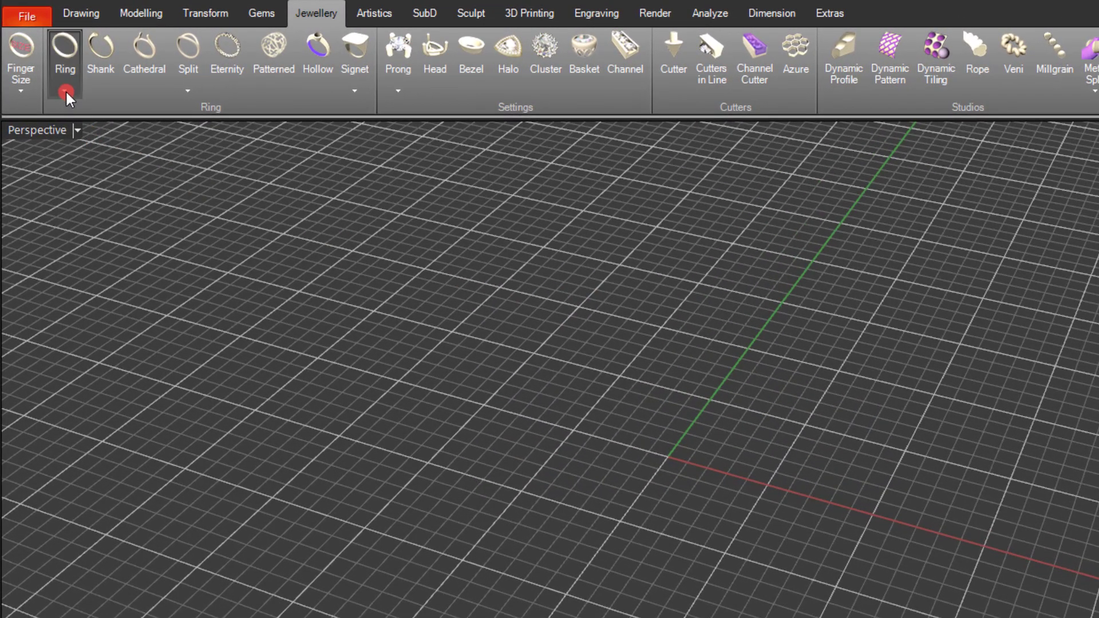
left_click(65, 91)
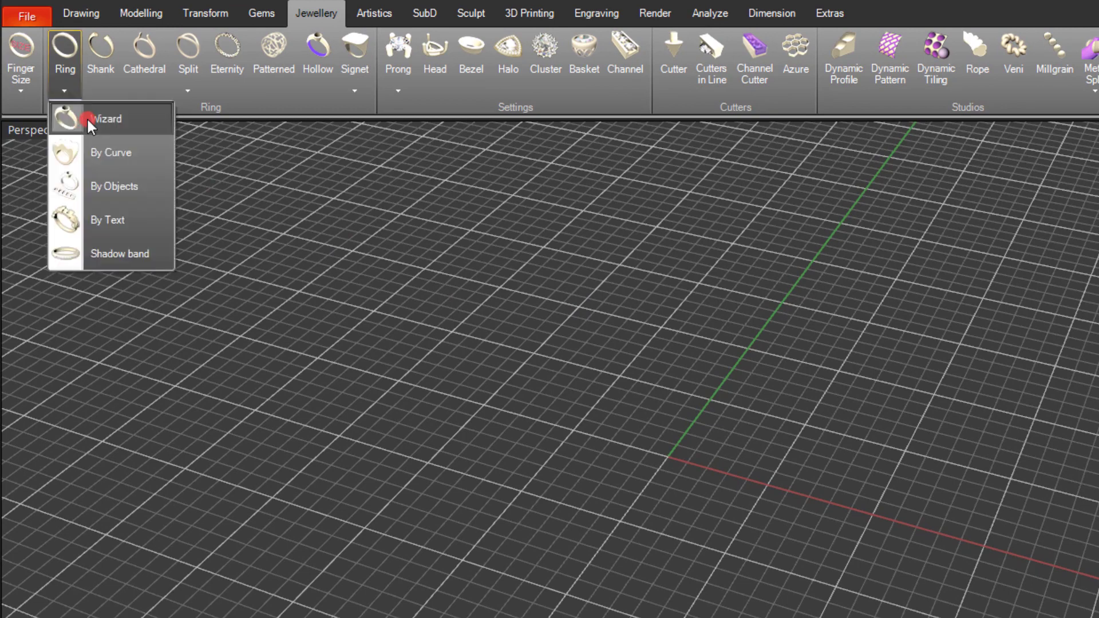
left_click(87, 117)
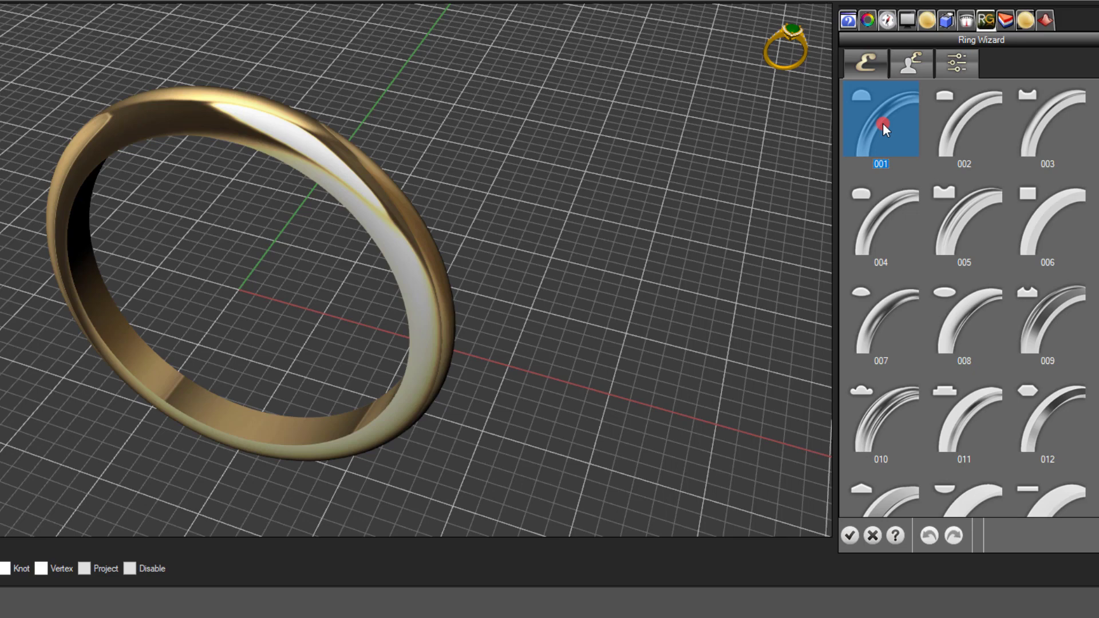
left_click(957, 63)
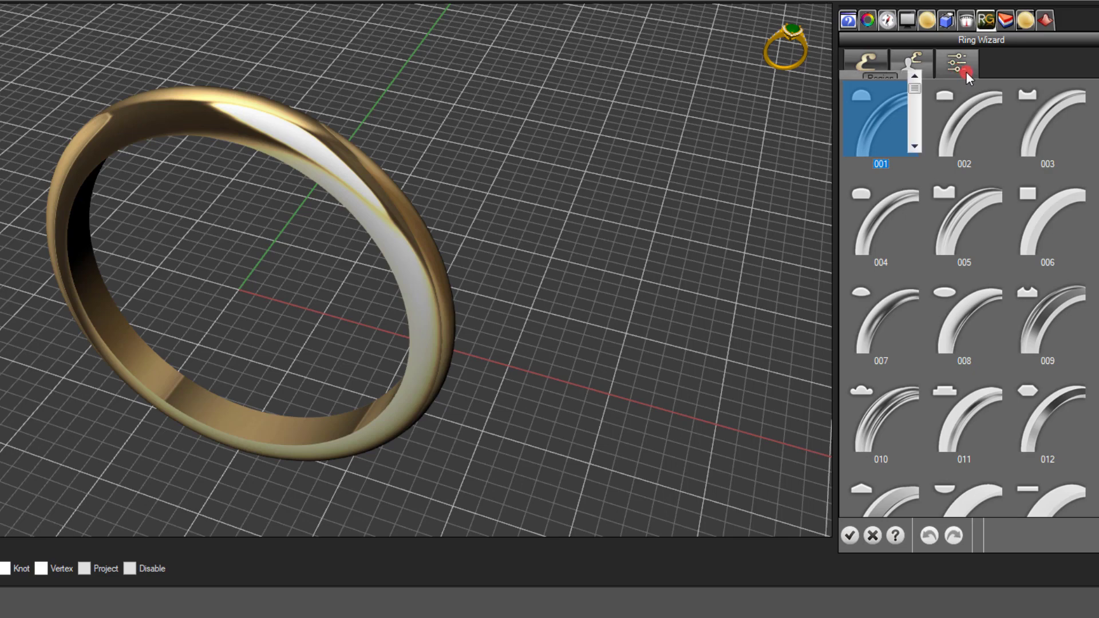
left_click(657, 132)
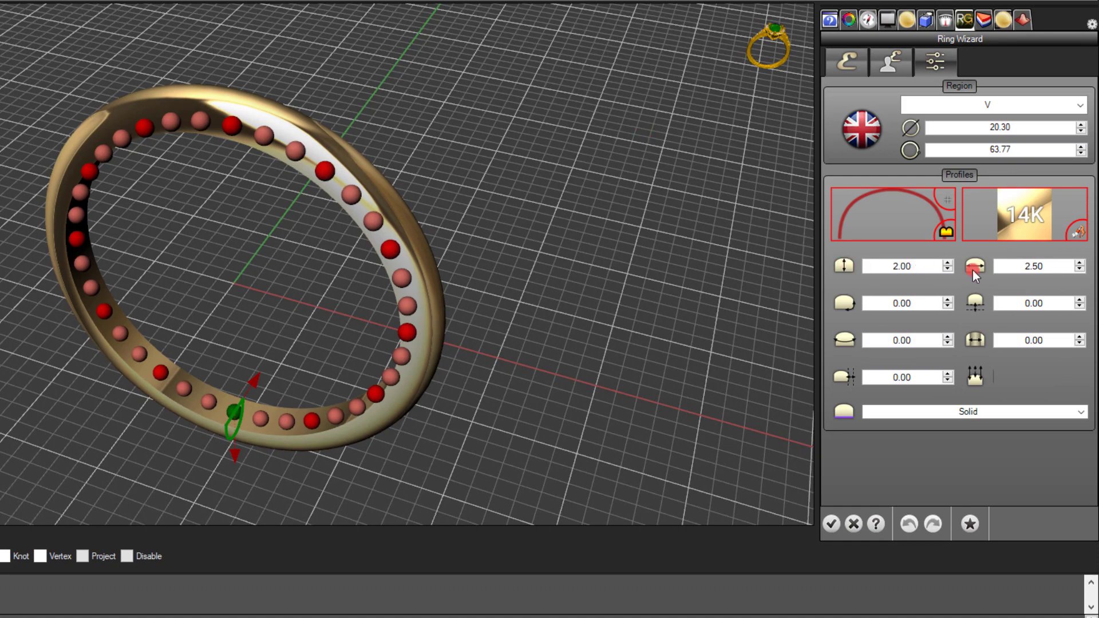
- Set the ring profile's width to 7 and its thickness to 1.4
left_click_drag(1037, 265, 996, 265)
type("7")
key("Return")
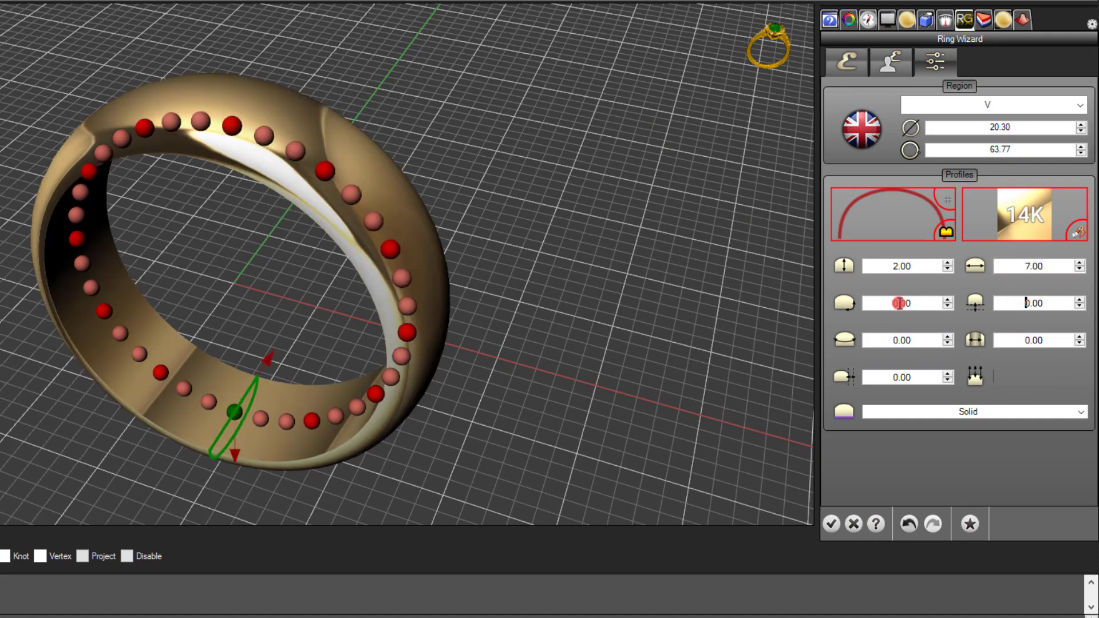
left_click_drag(913, 267, 844, 266)
type("1.4")
left_click_drag(903, 267, 923, 268)
left_click(924, 267)
double_click(901, 266)
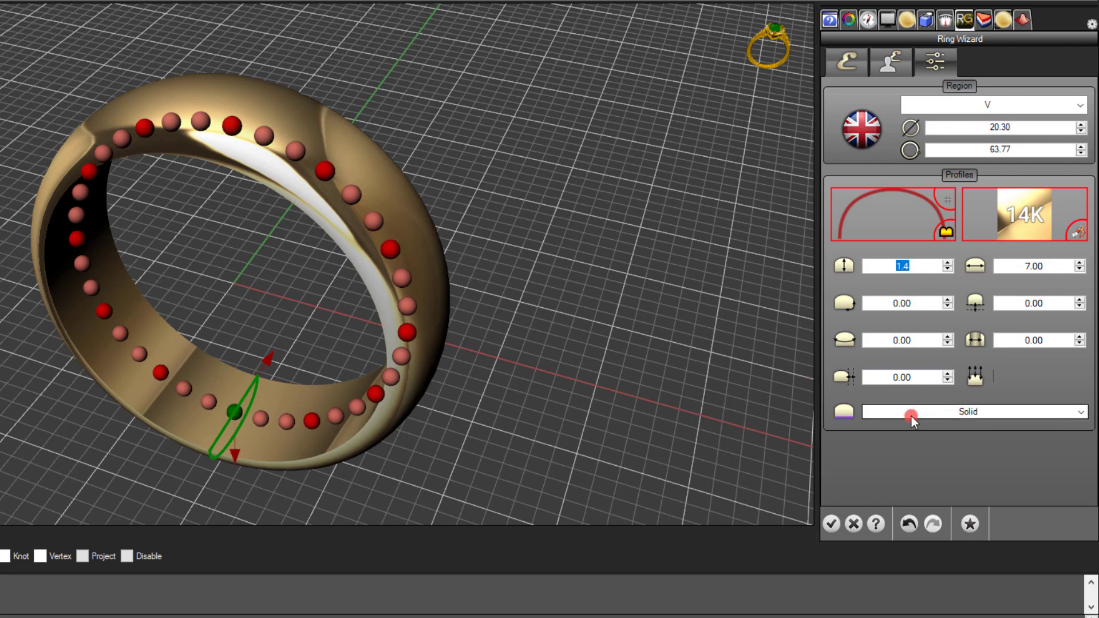
- Give the ring a Comfort interior, keep UK finger size V and create the ring
left_click(1080, 412)
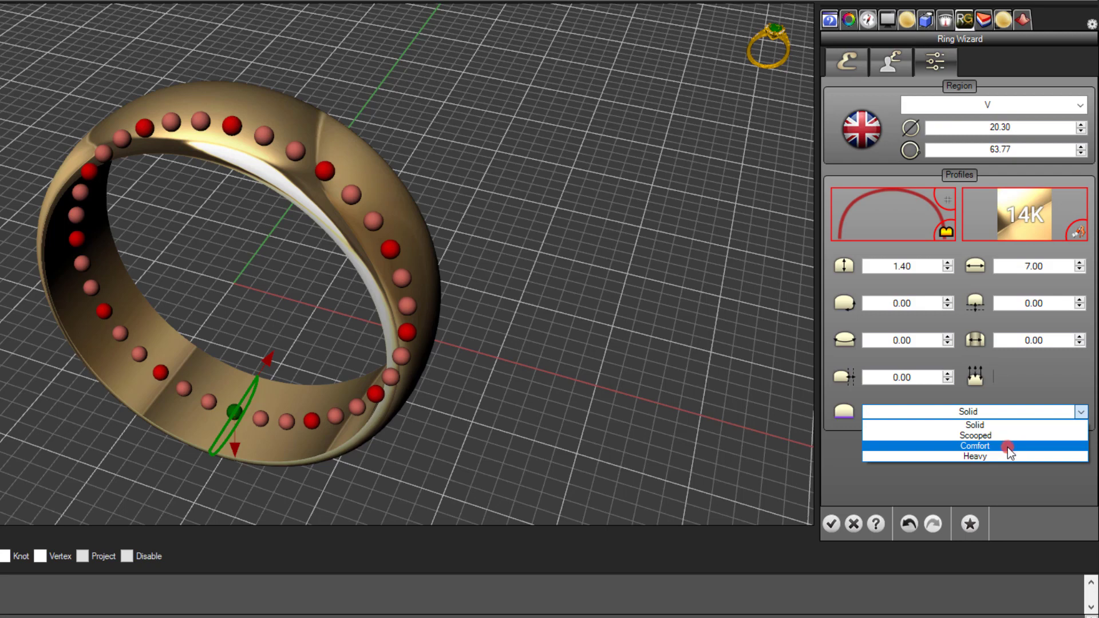
left_click(1007, 446)
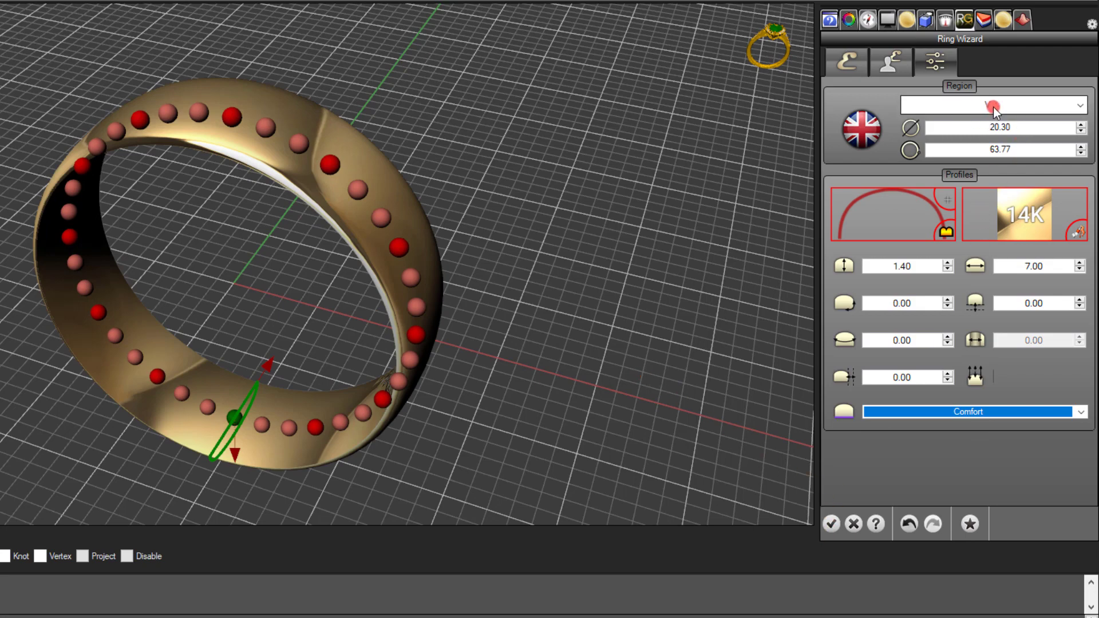
left_click(1080, 106)
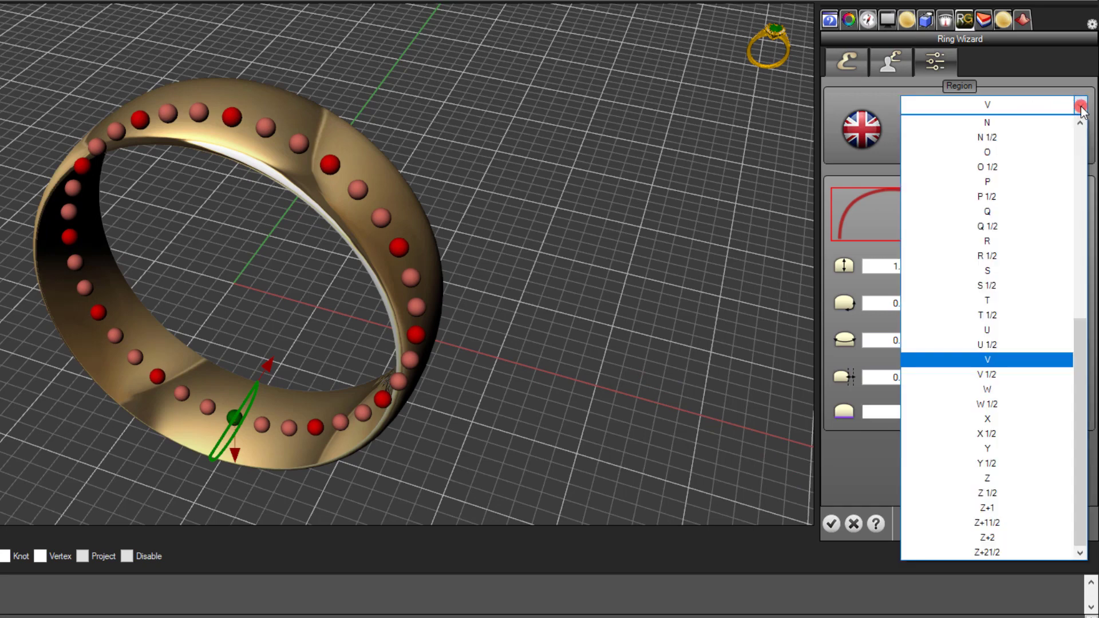
left_click(1080, 106)
left_click(1080, 106)
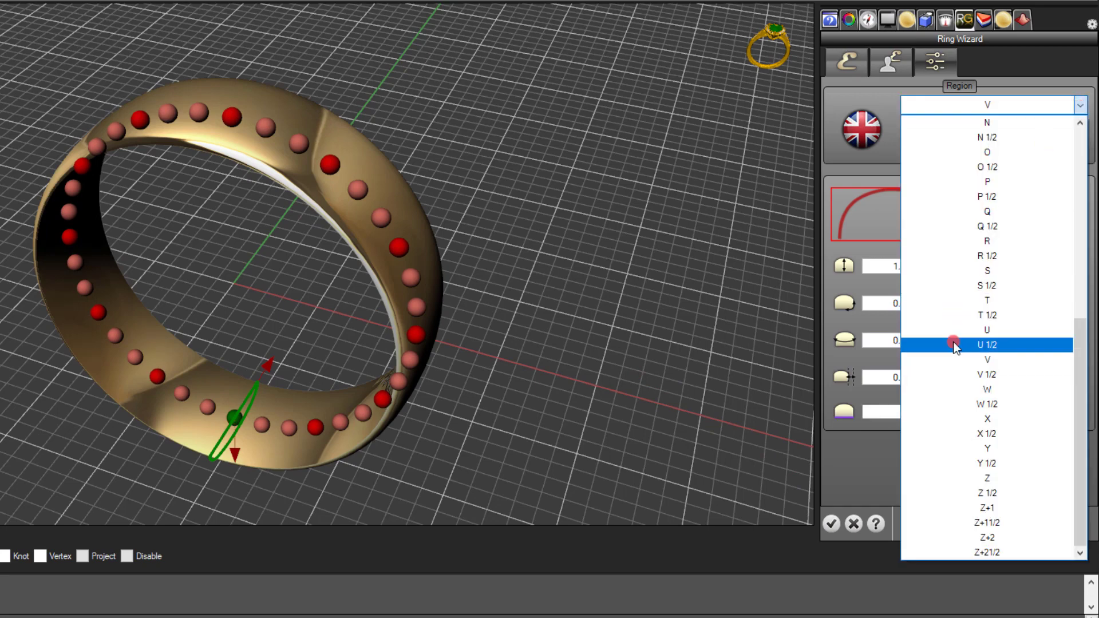
left_click(983, 360)
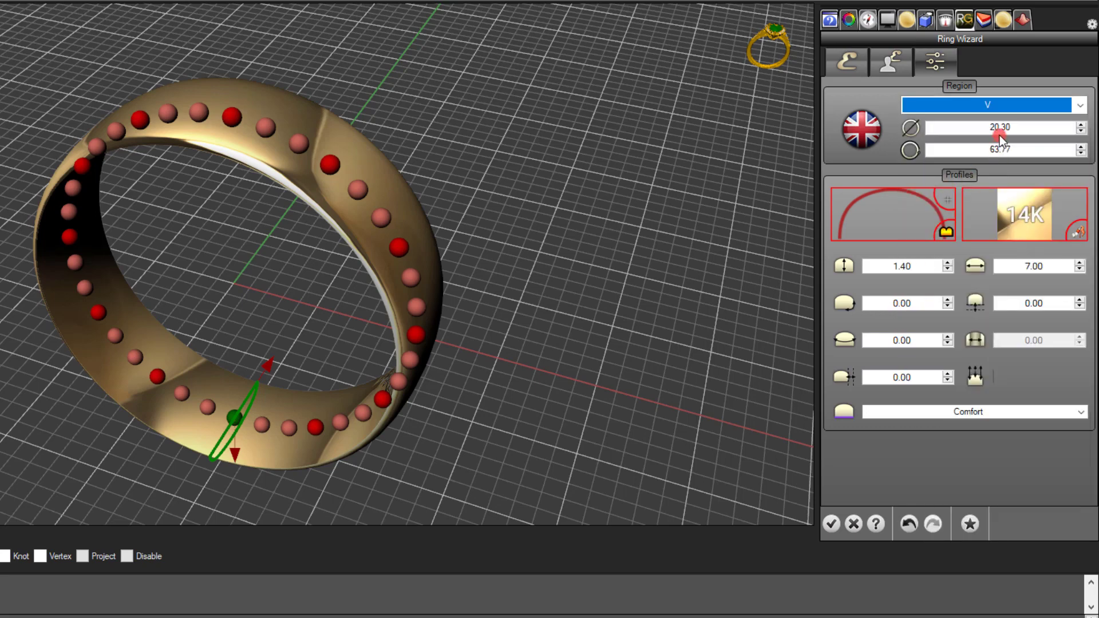
left_click_drag(985, 127, 1048, 130)
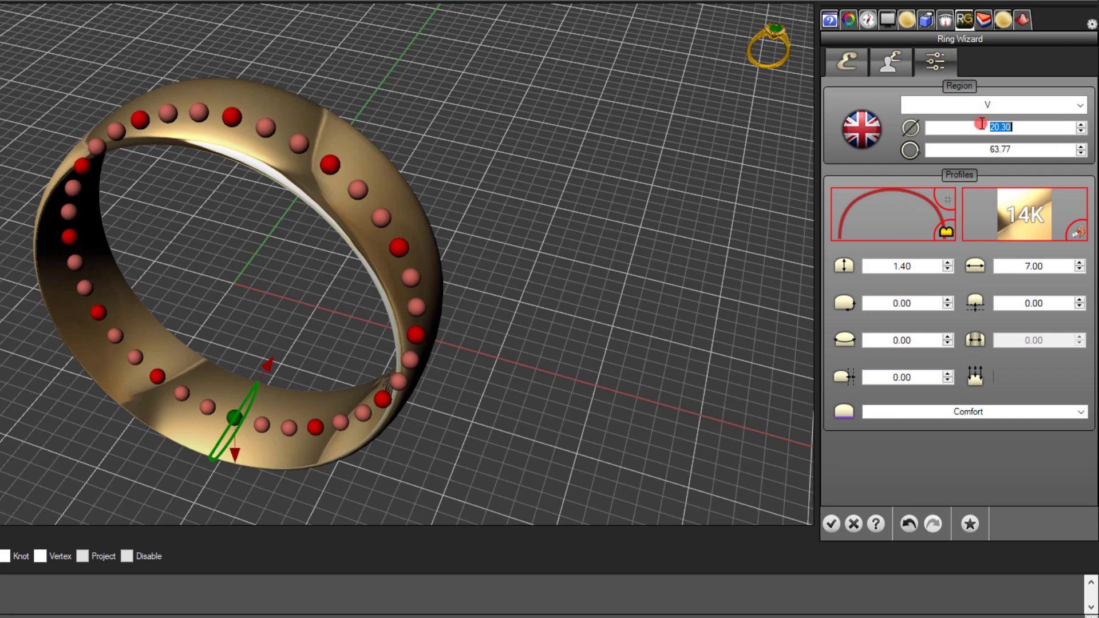
left_click(1080, 105)
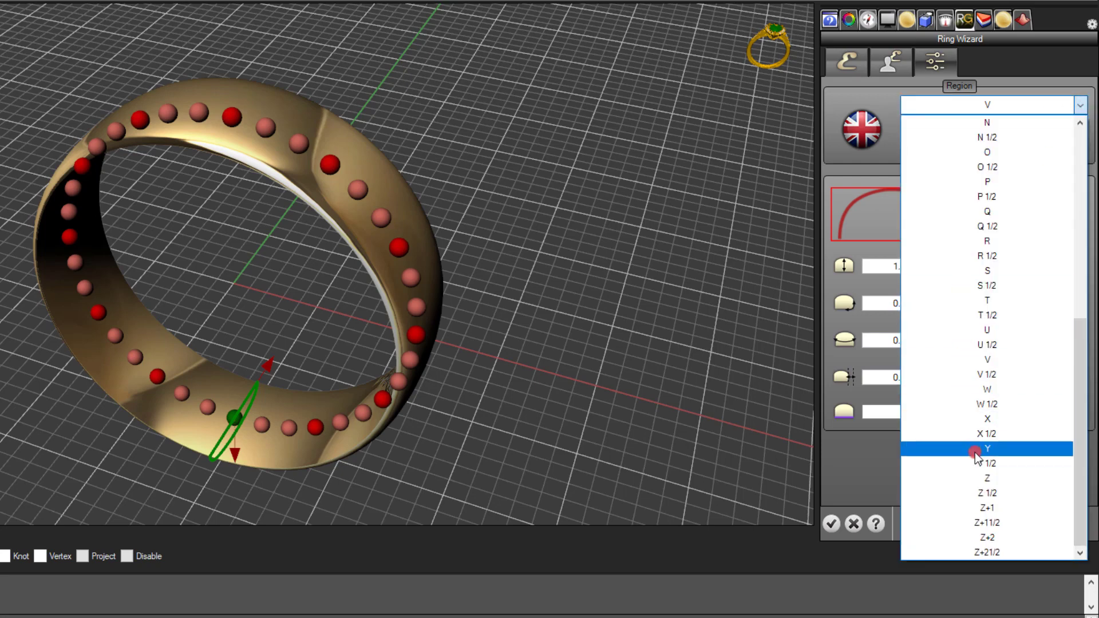
left_click(1080, 105)
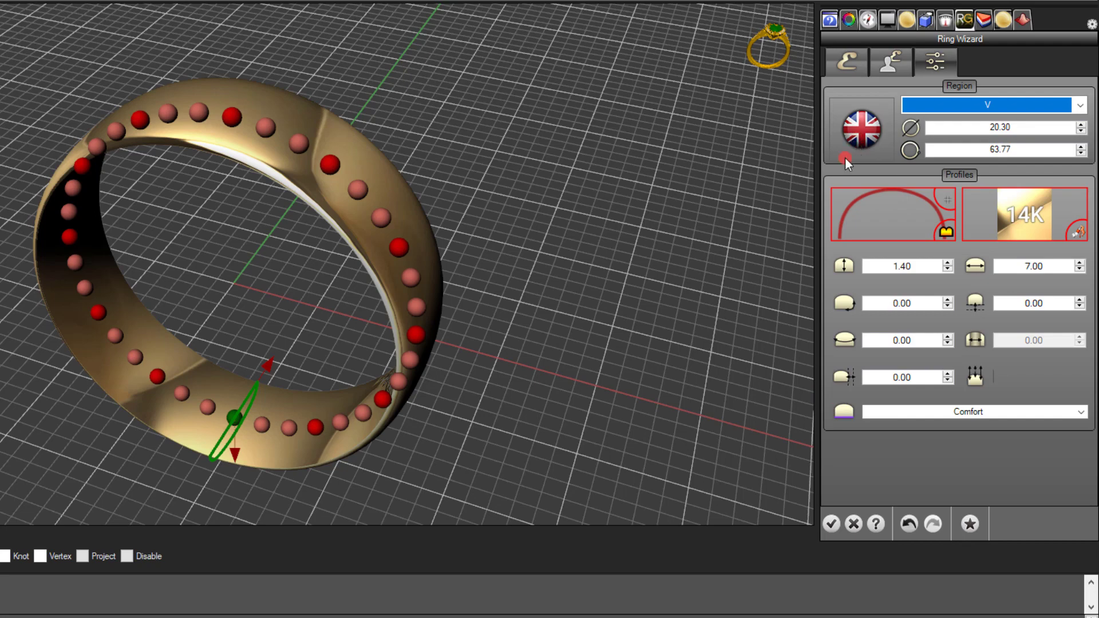
left_click(833, 532)
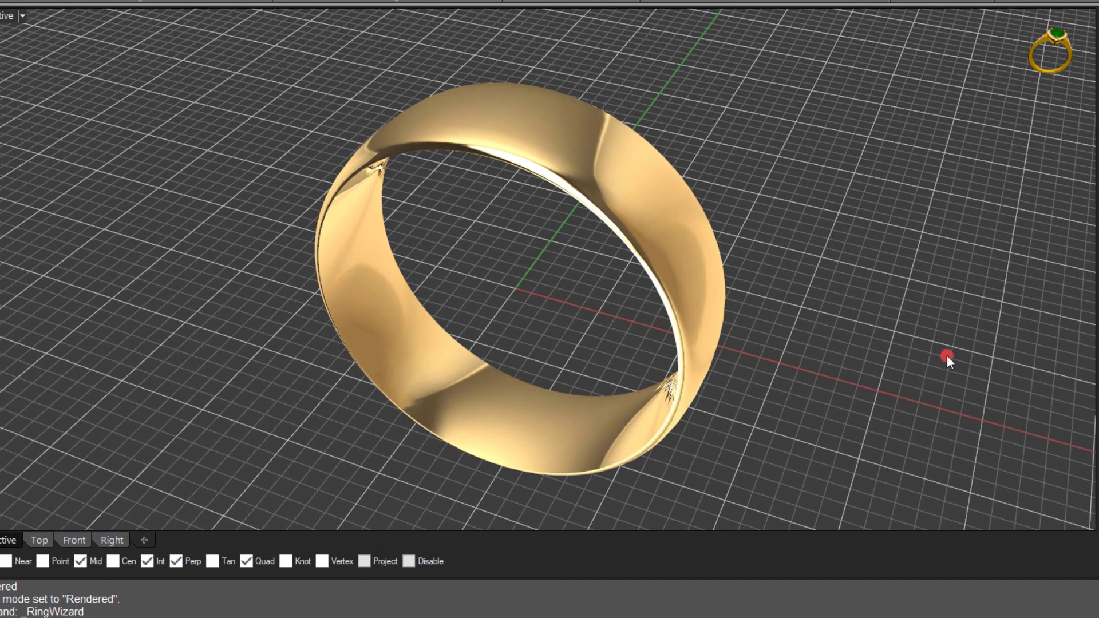
- Switch the Perspective viewport to Shaded display and explode the ring into separate surfaces
mouse_move(976, 49)
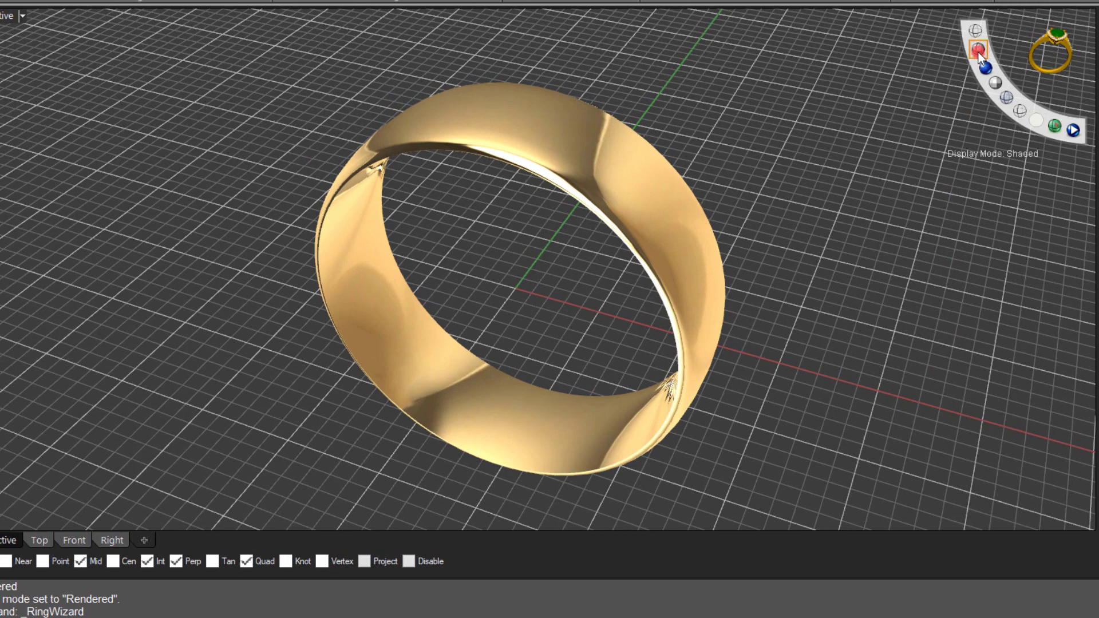
left_click(978, 52)
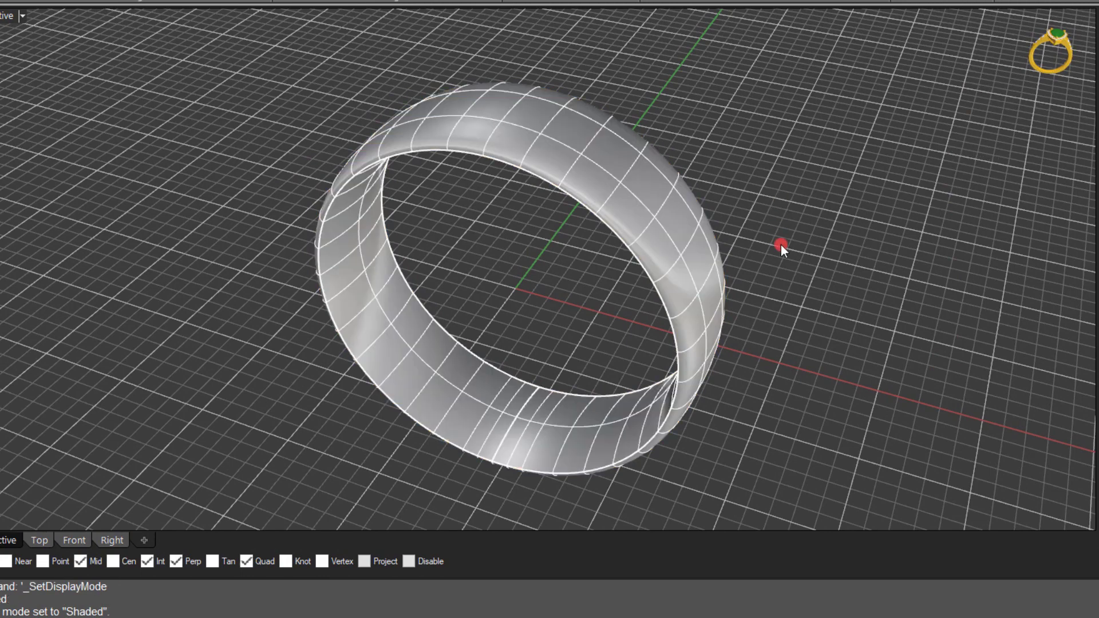
left_click(631, 197)
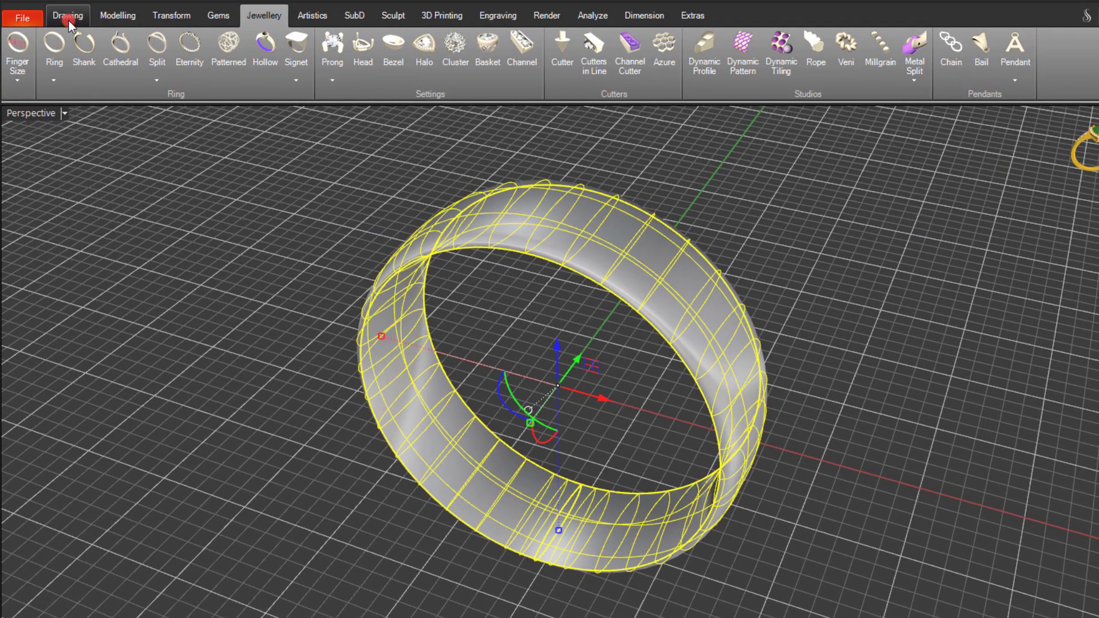
left_click(67, 16)
left_click(973, 75)
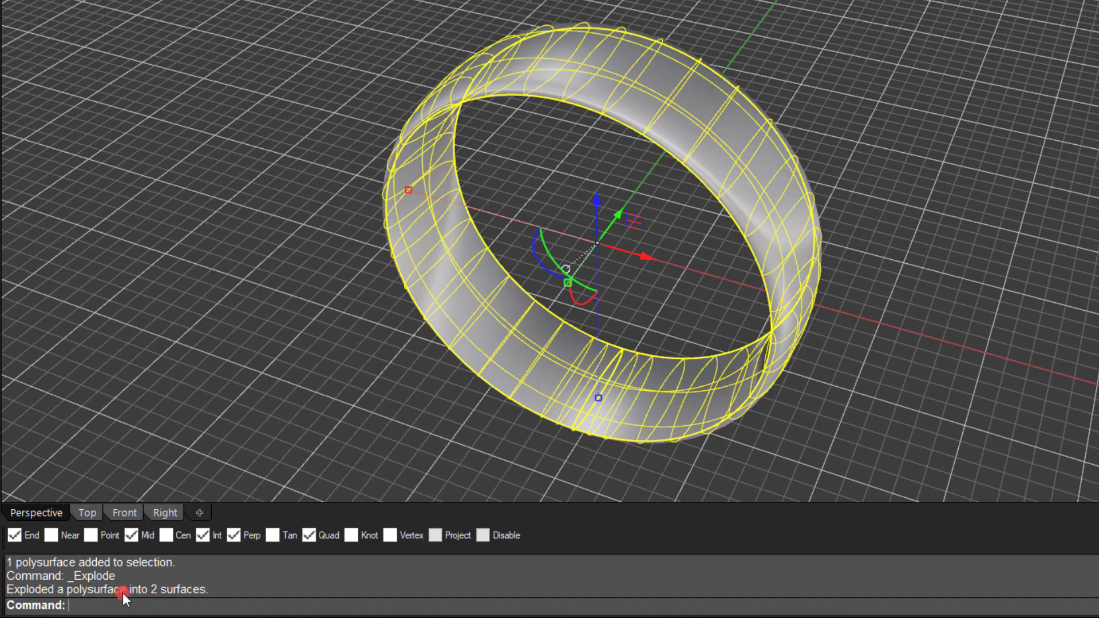
left_click(354, 455)
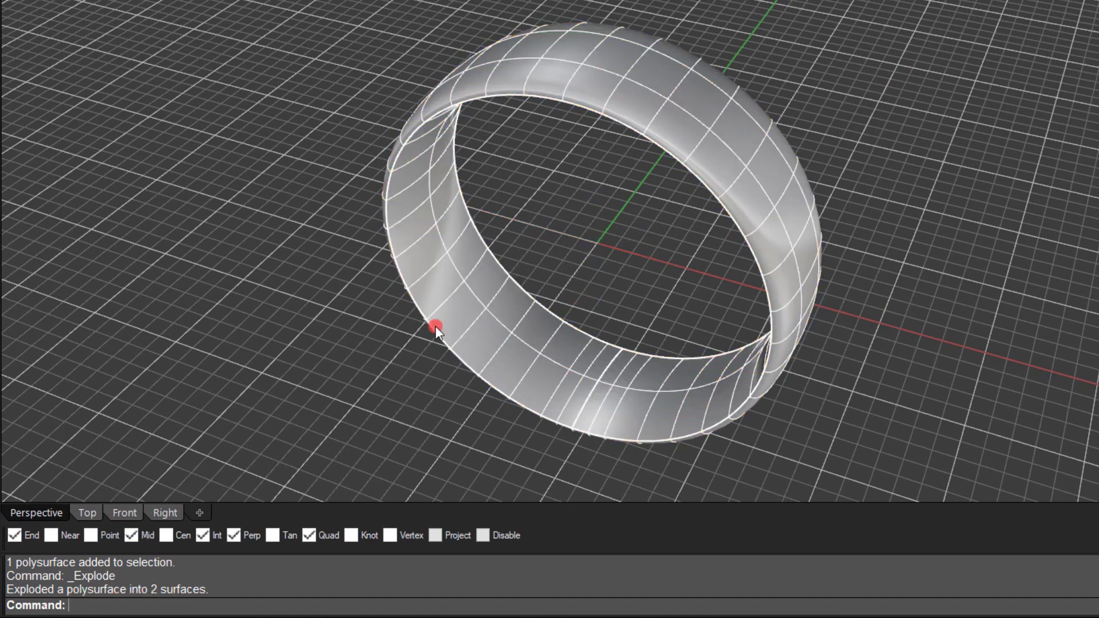
- Examine the exploded ring's inner and outer surfaces by selecting each one, and clear the selection
left_click(459, 300)
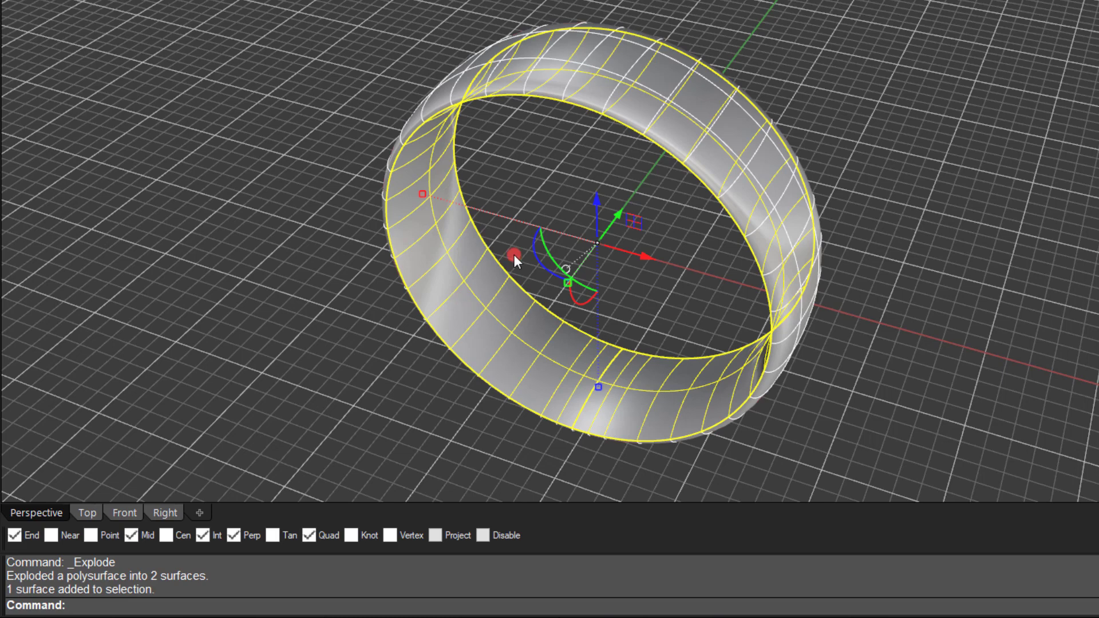
left_click(676, 108, "shift")
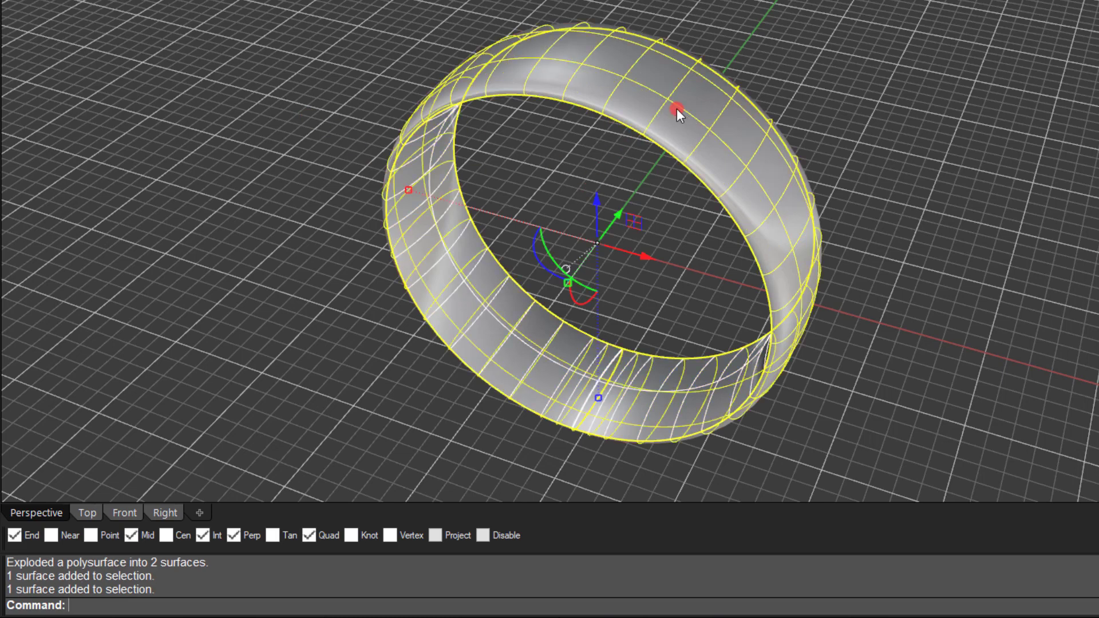
left_click(253, 117)
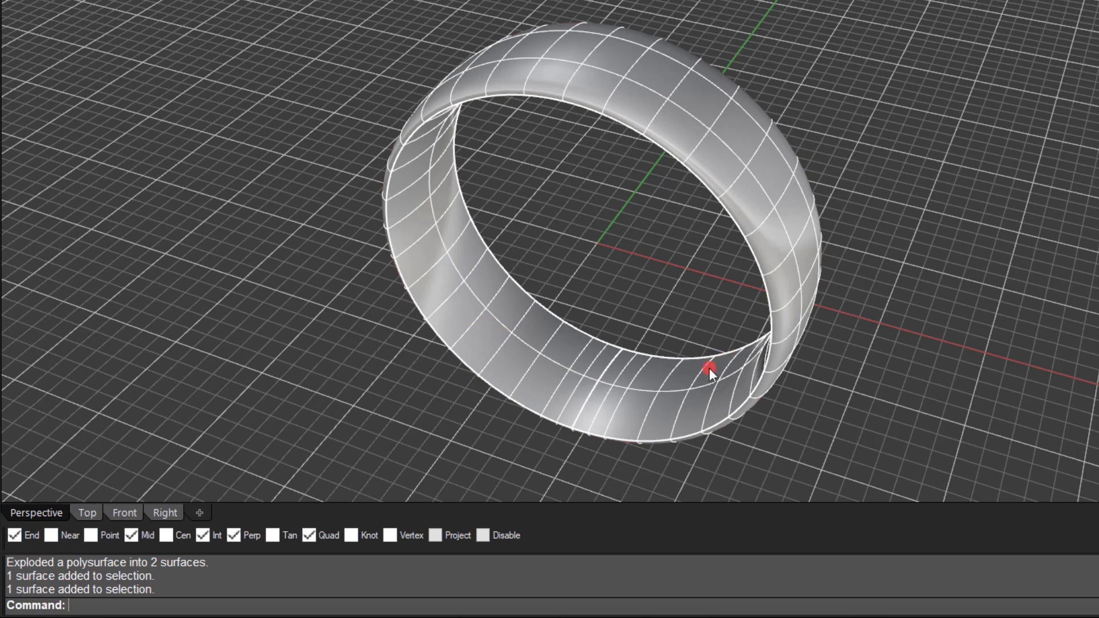
mouse_move(701, 219)
right_mouse_down()
mouse_move(667, 256)
mouse_move(682, 309)
mouse_move(695, 222)
right_mouse_up()
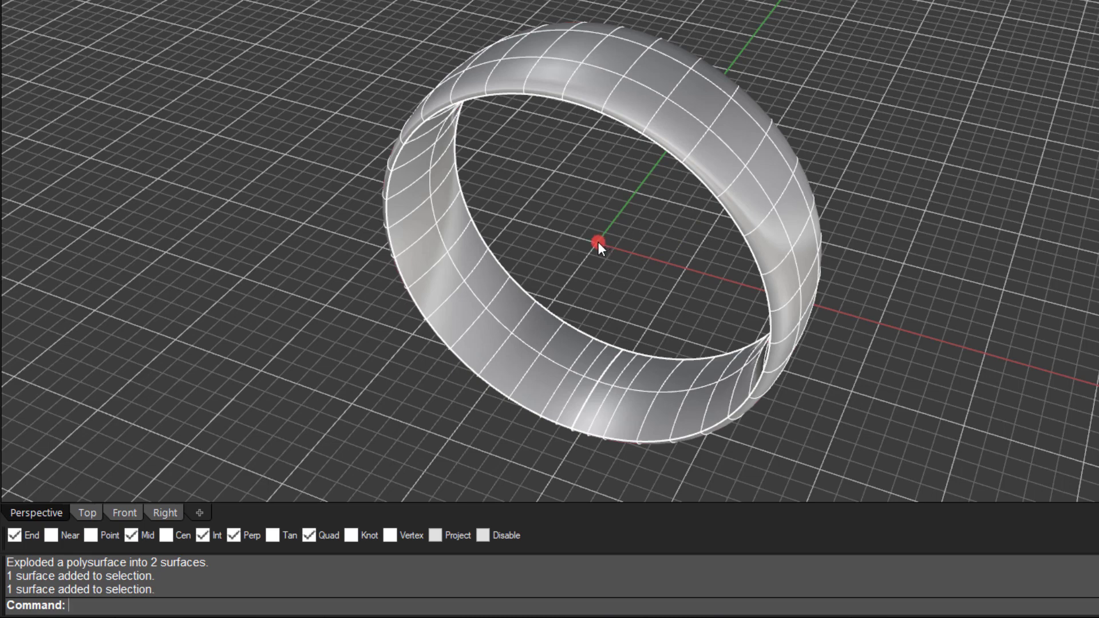
- In the Top view, make two copies of the ring surfaces, spaced in a row along the Y axis
left_click(92, 517)
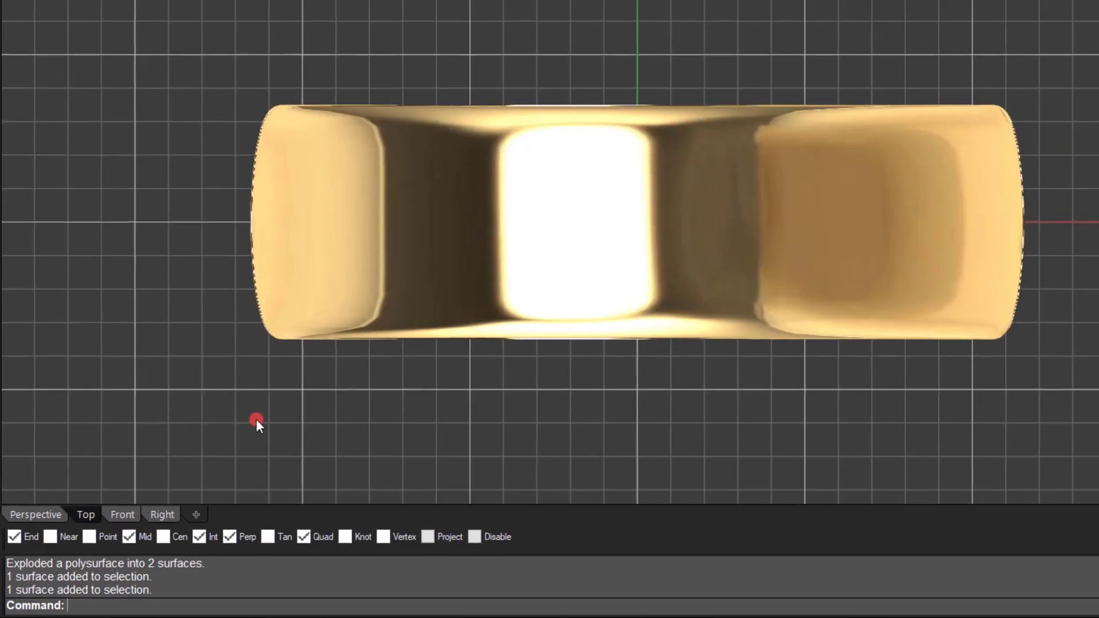
scroll(252, 430, "down", 3)
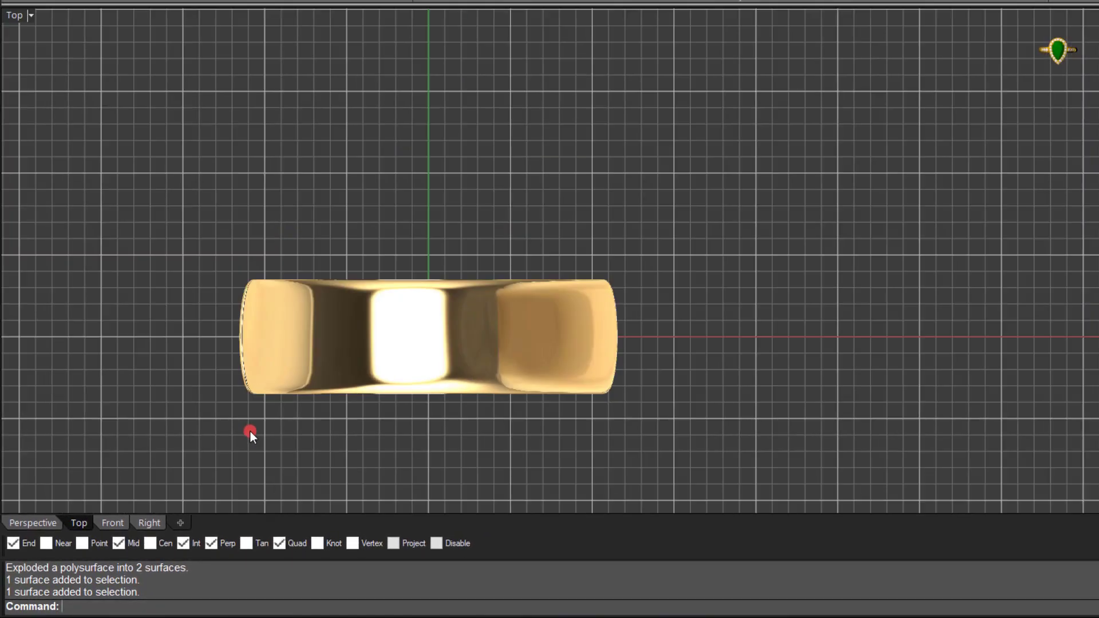
scroll(249, 430, "down", 2)
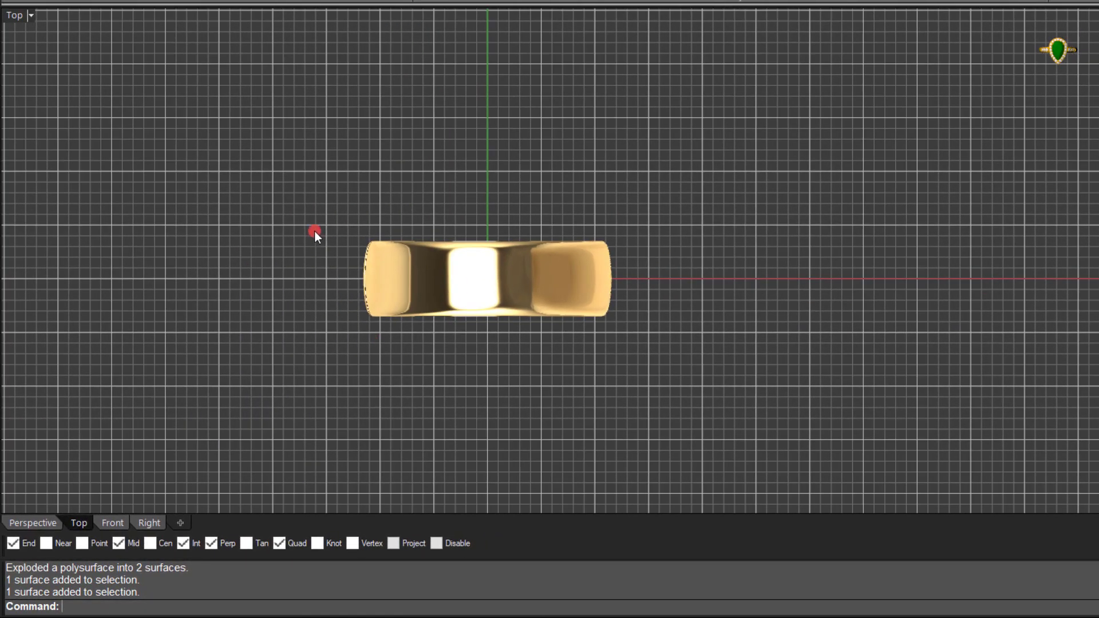
left_click_drag(307, 211, 668, 362)
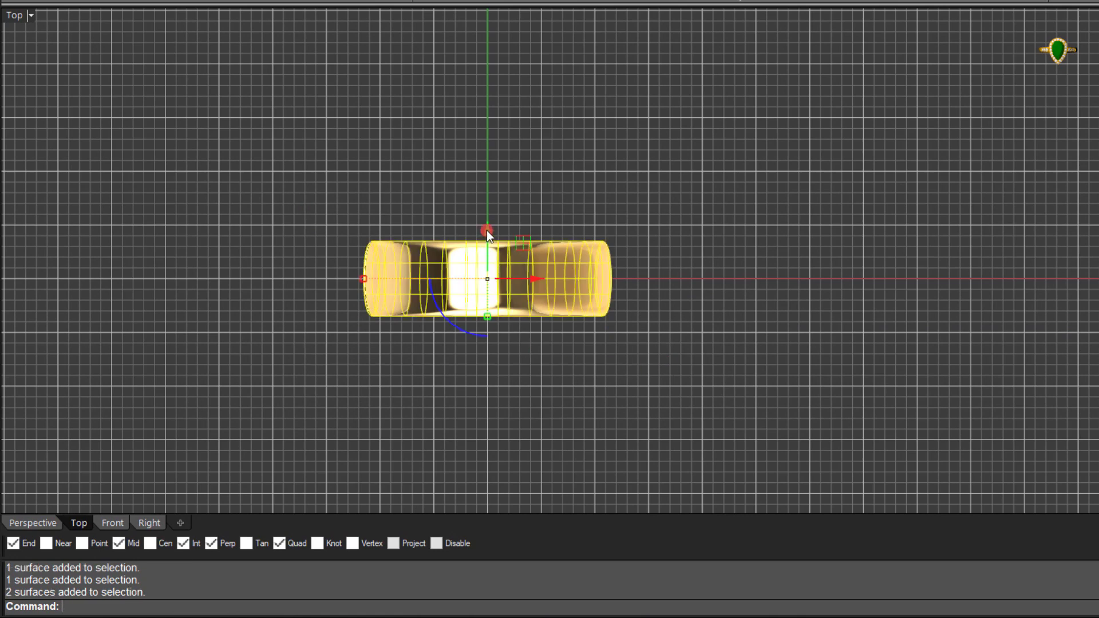
left_click_drag(487, 231, 484, 122)
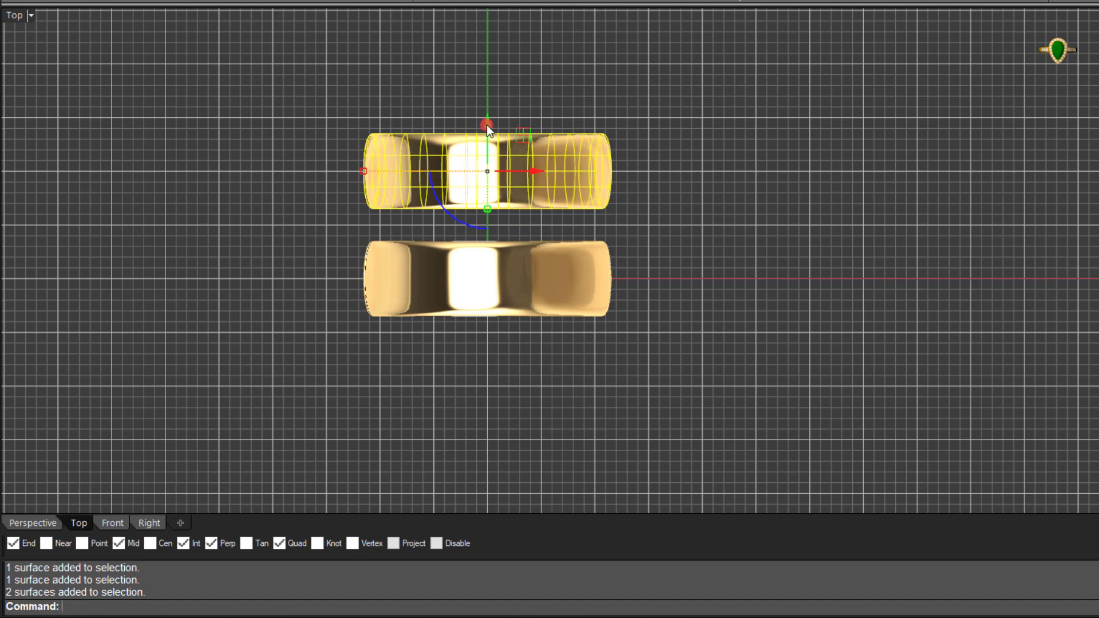
left_click_drag(486, 125, 490, 26)
left_click(228, 135)
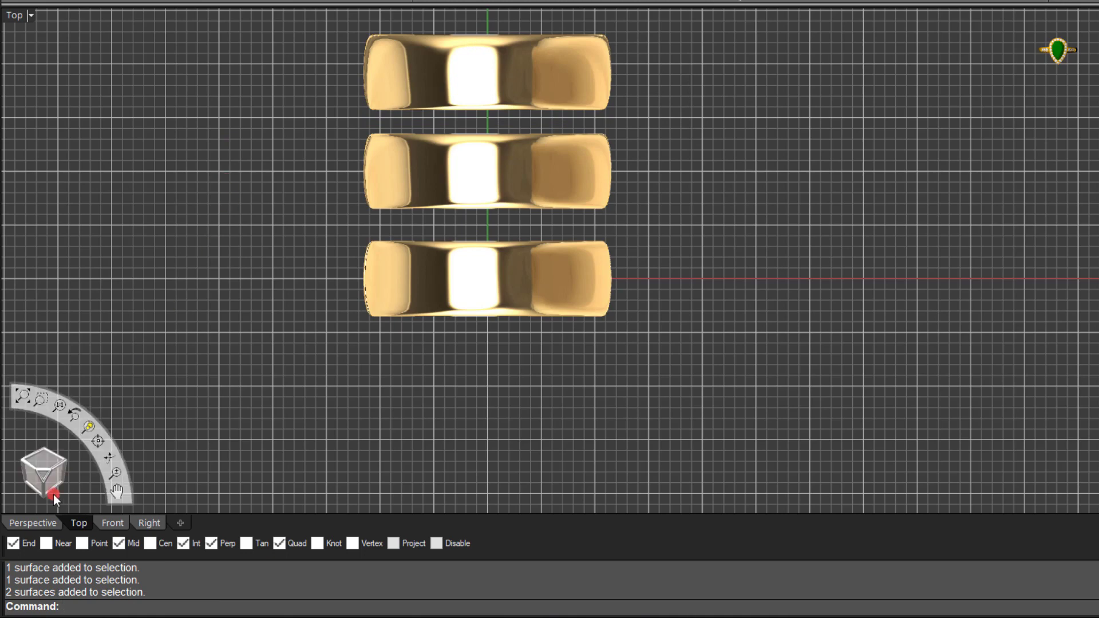
- Return to the Perspective view and switch it to Rendered display
left_click(41, 523)
right_click_drag(235, 385, 219, 415)
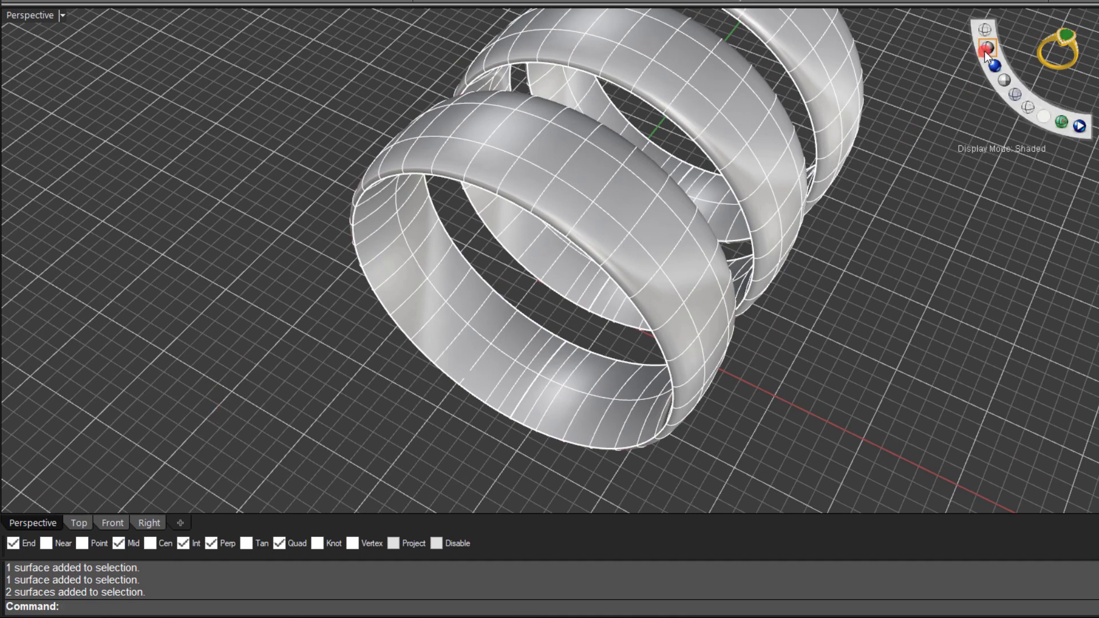
left_click(996, 70)
right_click_drag(850, 242, 831, 261)
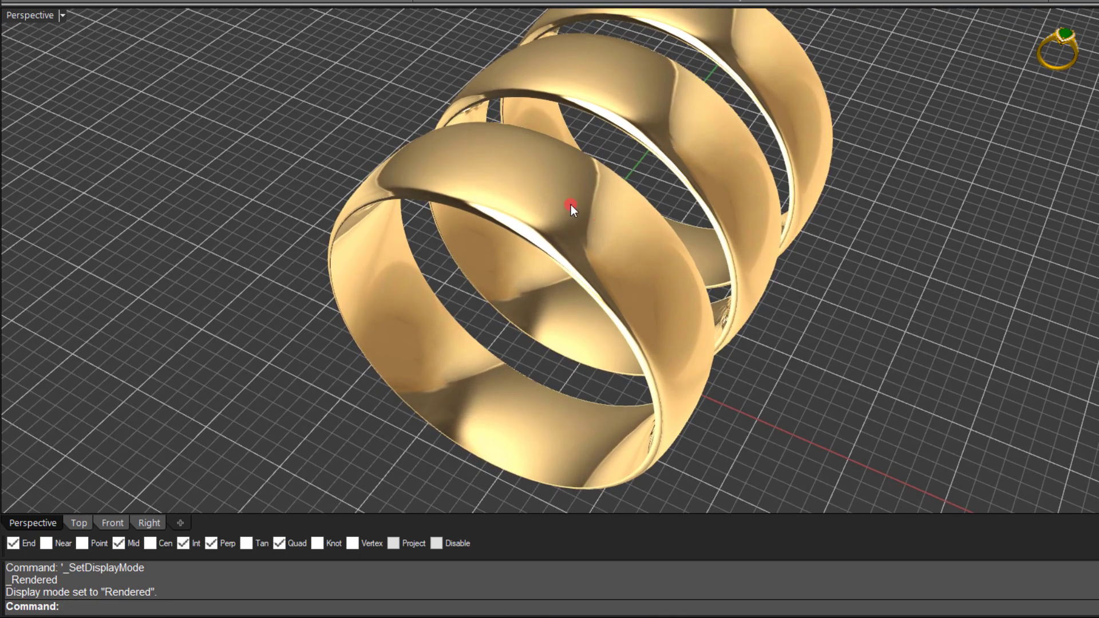
- Select the front ring's outer surface and load it as the target surface in the Texture 3D tool
left_click(397, 348)
left_click(243, 278)
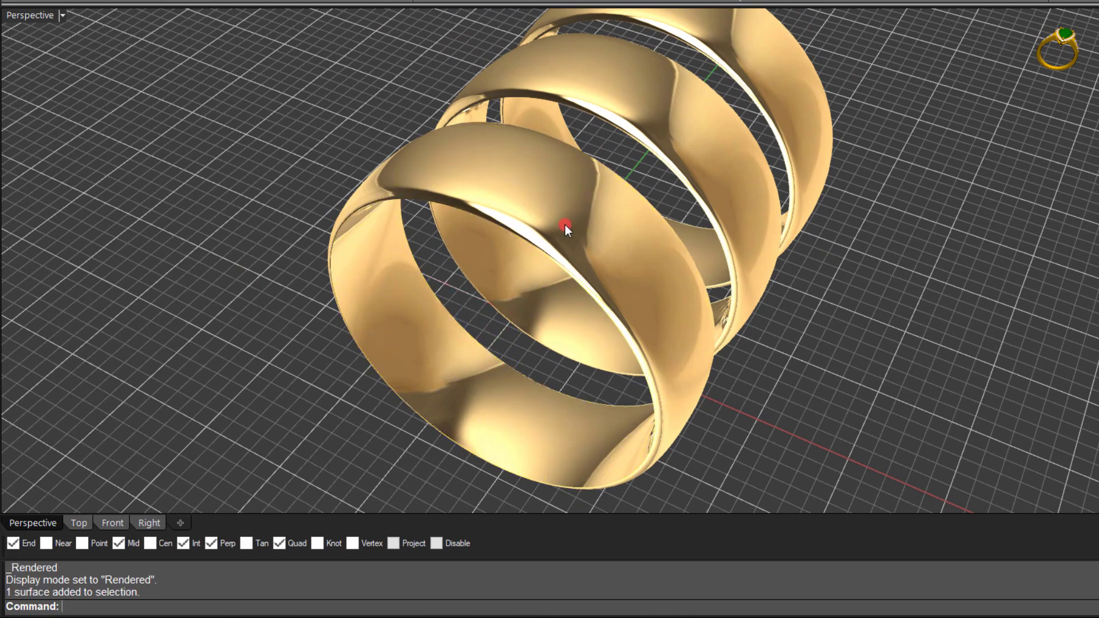
left_click(596, 212)
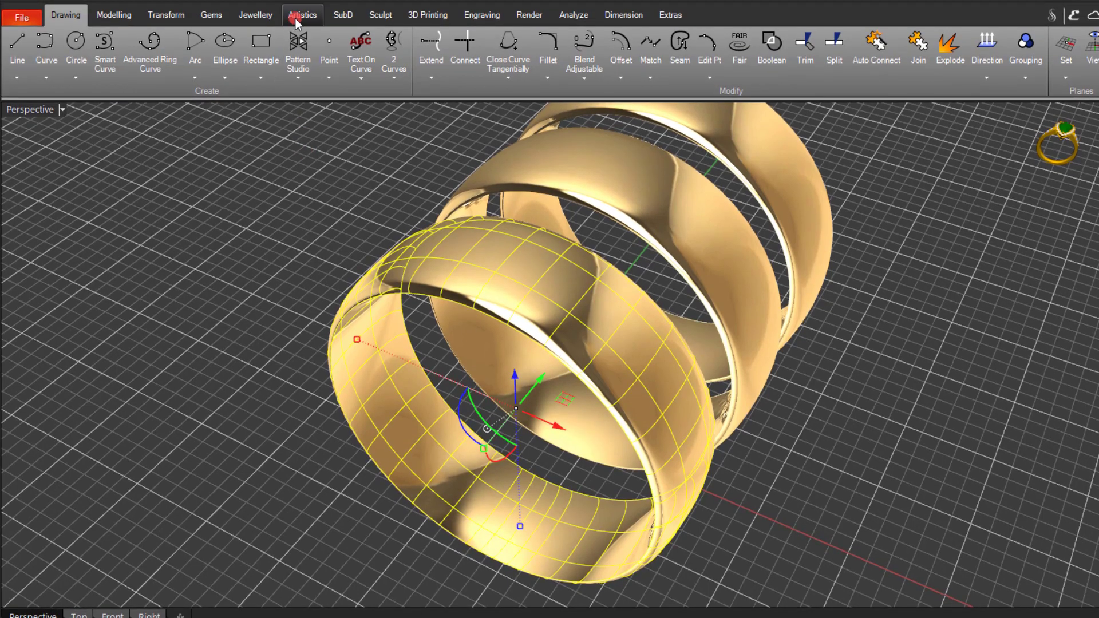
left_click(296, 20)
left_click(397, 60)
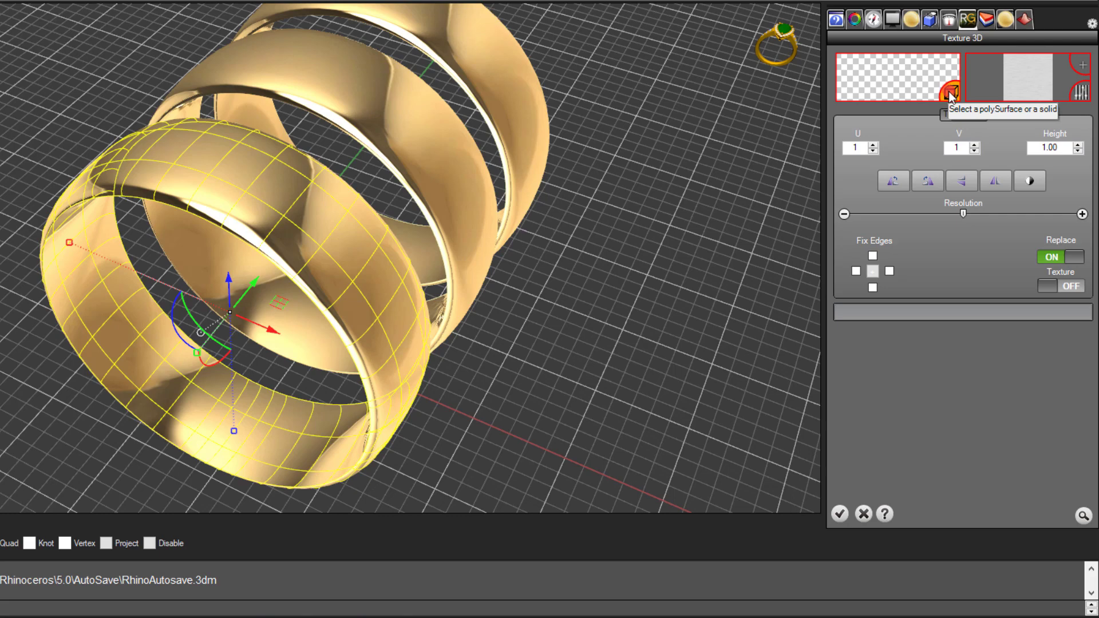
left_click(950, 92)
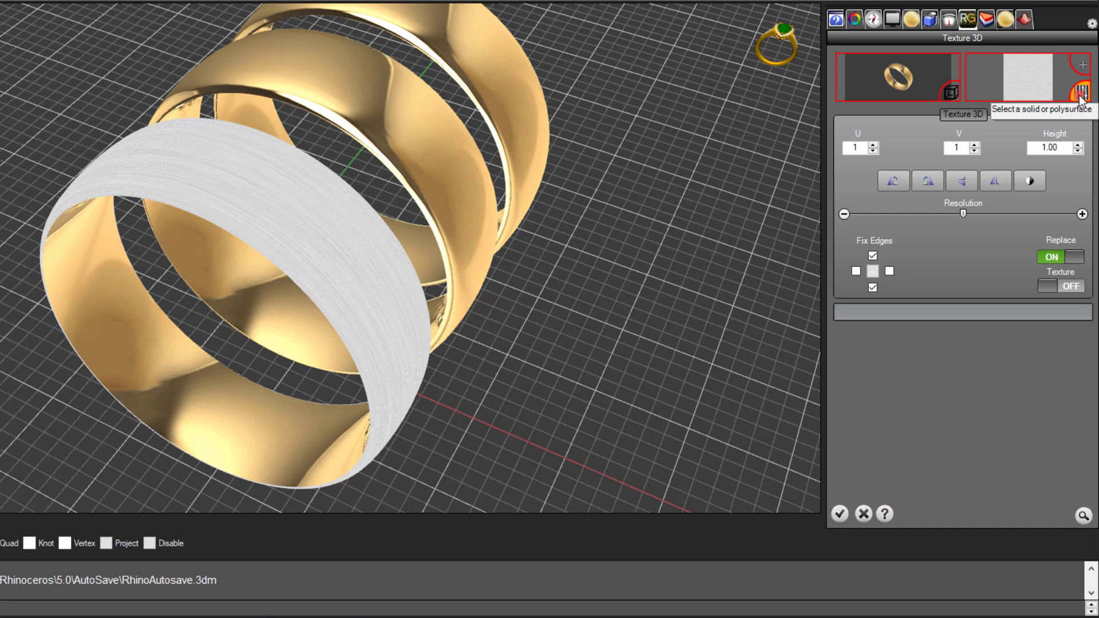
- Browse the texture library and apply the RG042 block texture to the front ring's outer surface
left_click(682, 170)
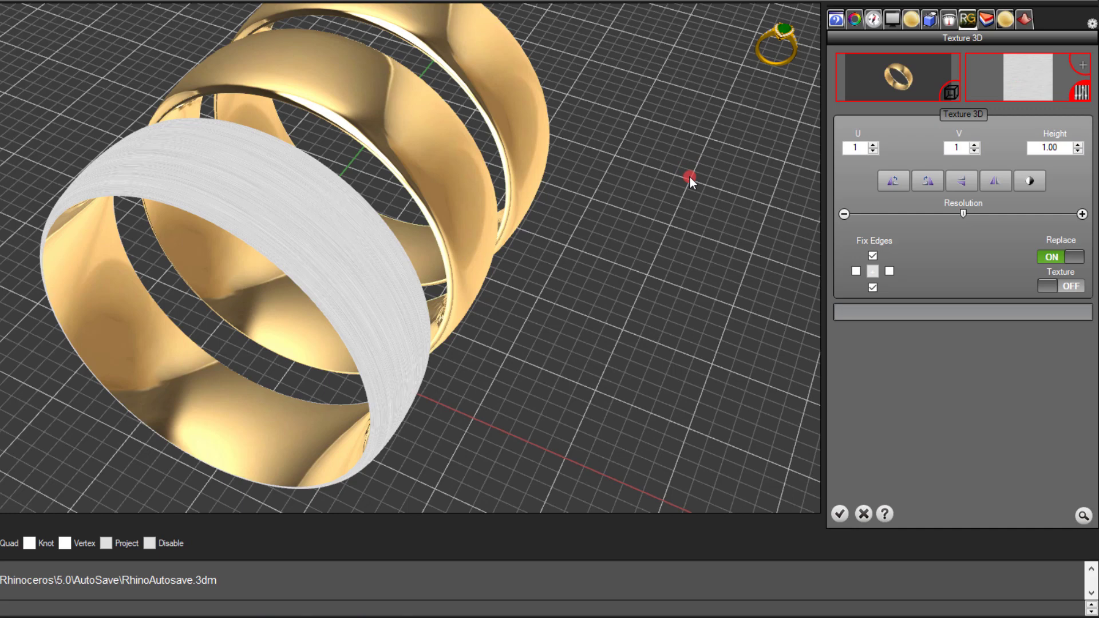
left_click(635, 173)
left_click_drag(636, 171, 629, 203)
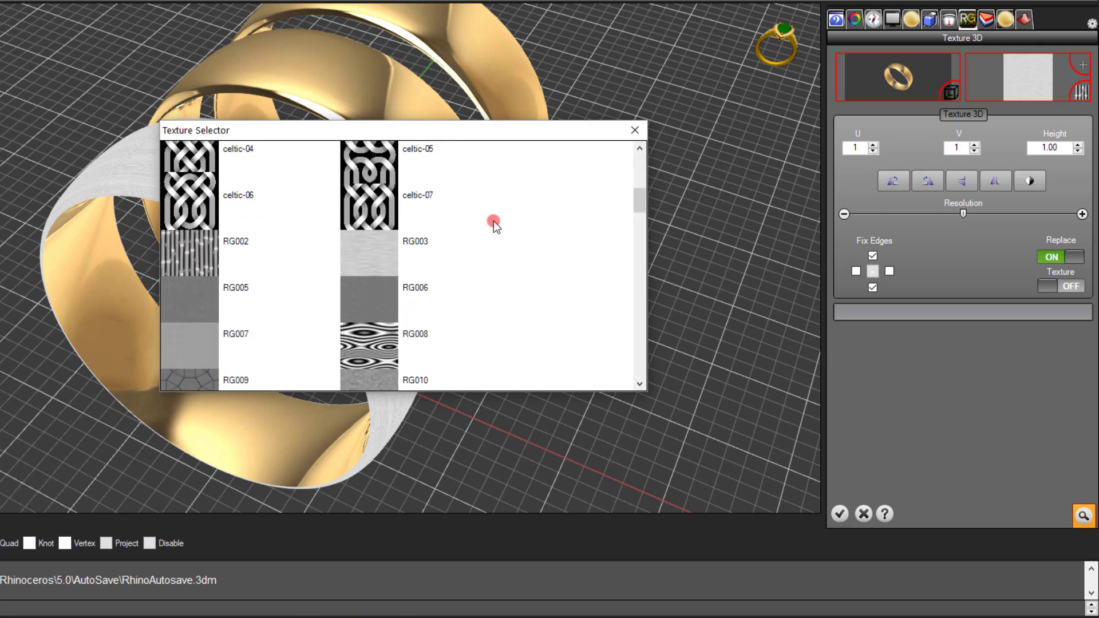
left_click_drag(636, 200, 639, 272)
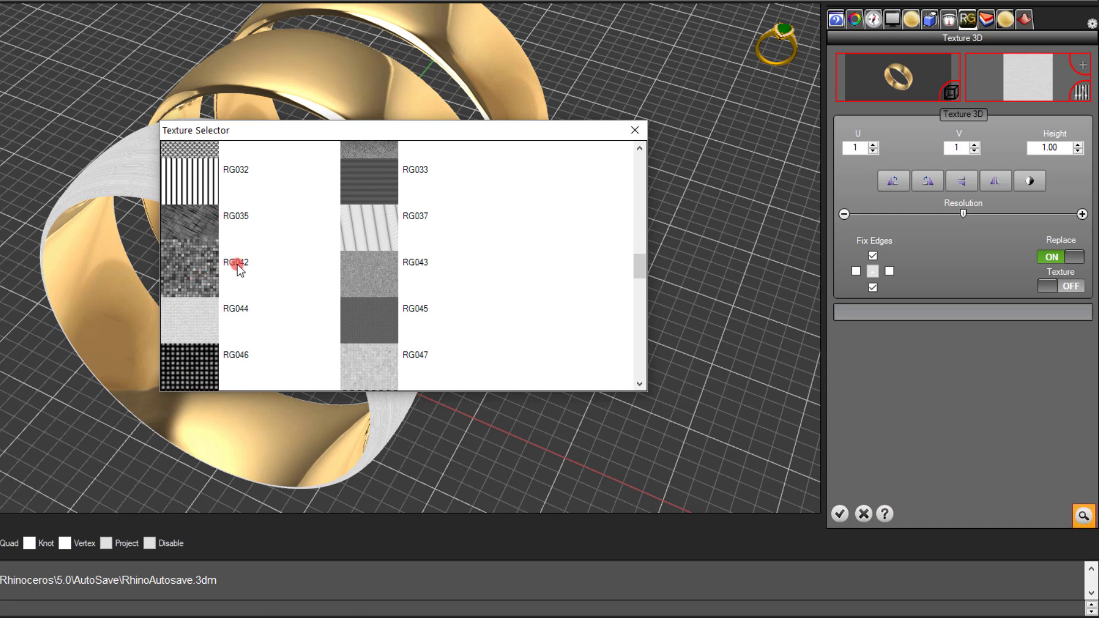
left_click(195, 277)
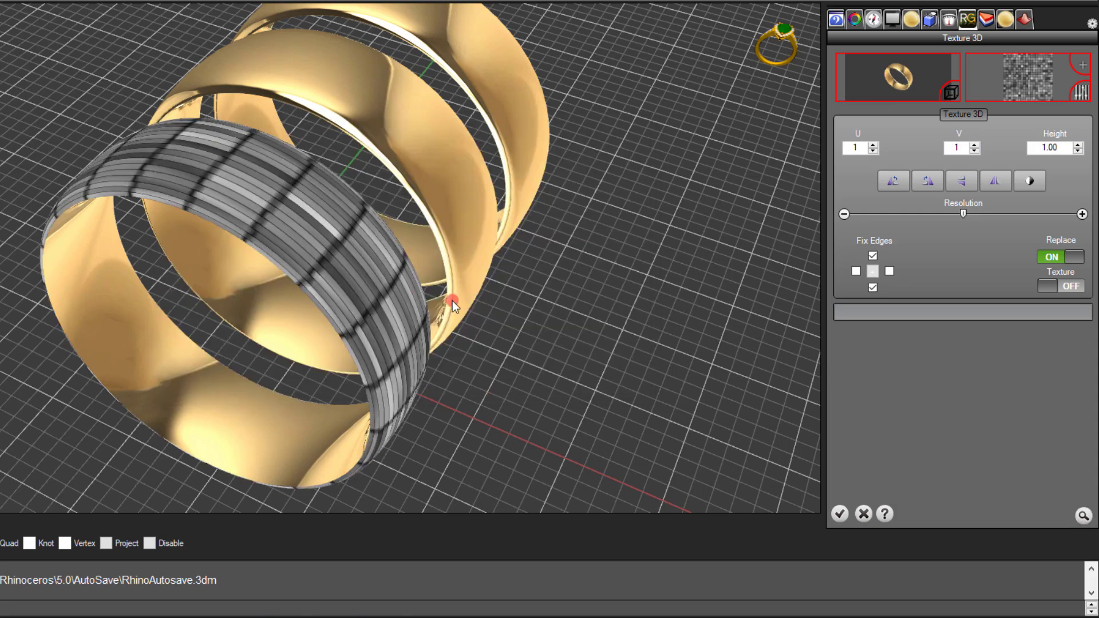
- Set the height of the 3D texture to 0.60
scroll(503, 301, "up", 3)
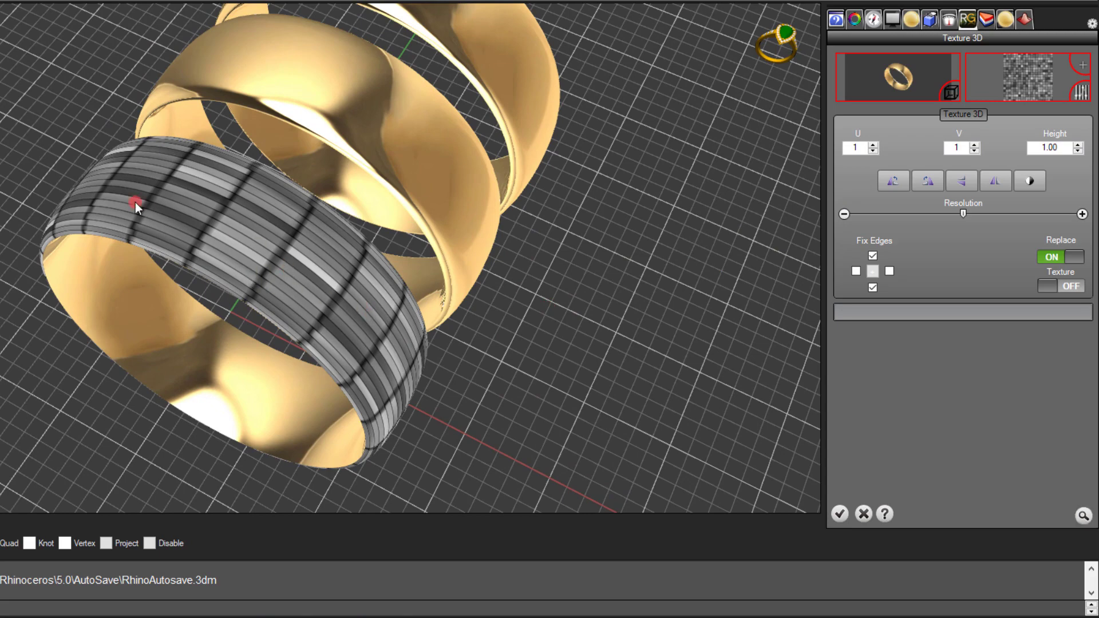
scroll(229, 258, "up", 2)
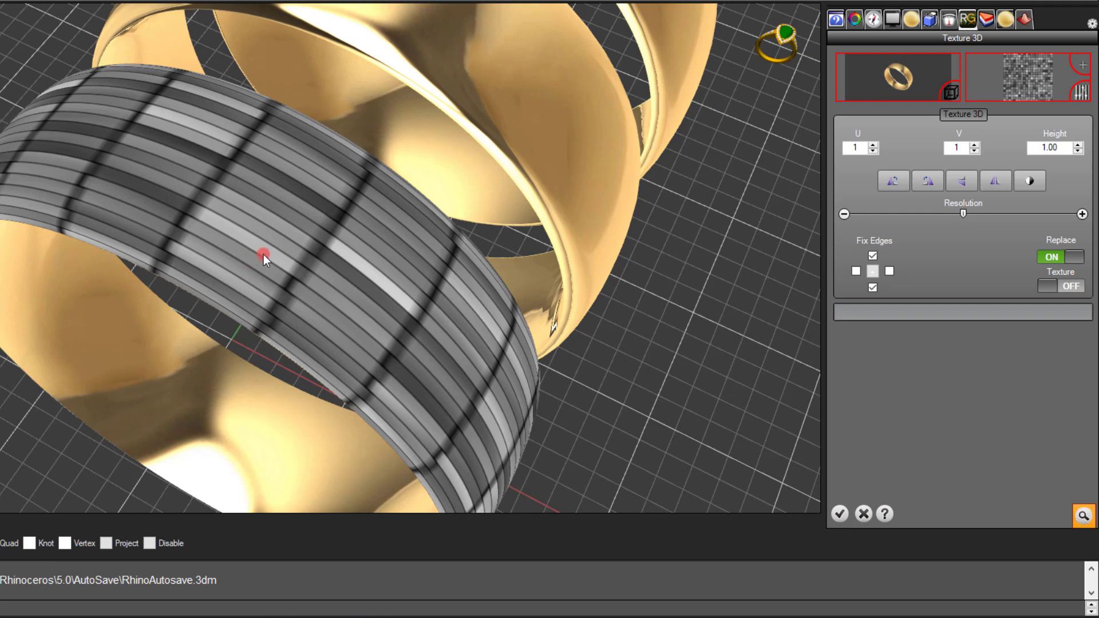
mouse_move(1062, 150)
left_mouse_down()
mouse_move(1033, 166)
mouse_move(1056, 133)
mouse_move(1027, 150)
mouse_move(1078, 150)
mouse_move(1016, 150)
left_mouse_up()
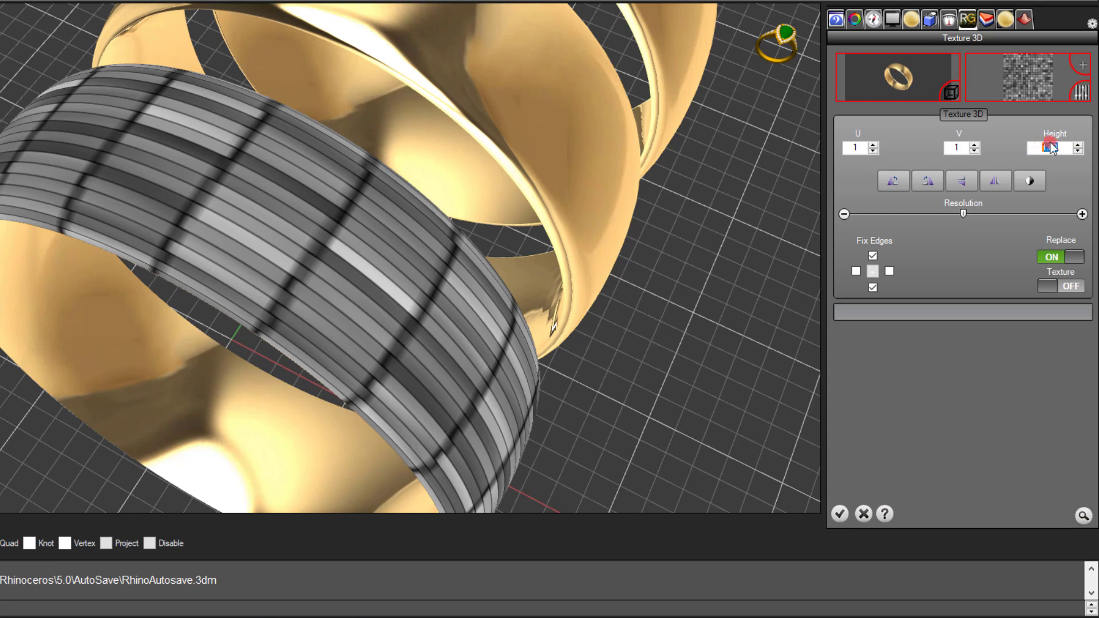
left_click_drag(1060, 150, 1013, 150)
type(".6")
left_click(1040, 150)
left_click(286, 225)
right_click_drag(137, 143, 343, 206)
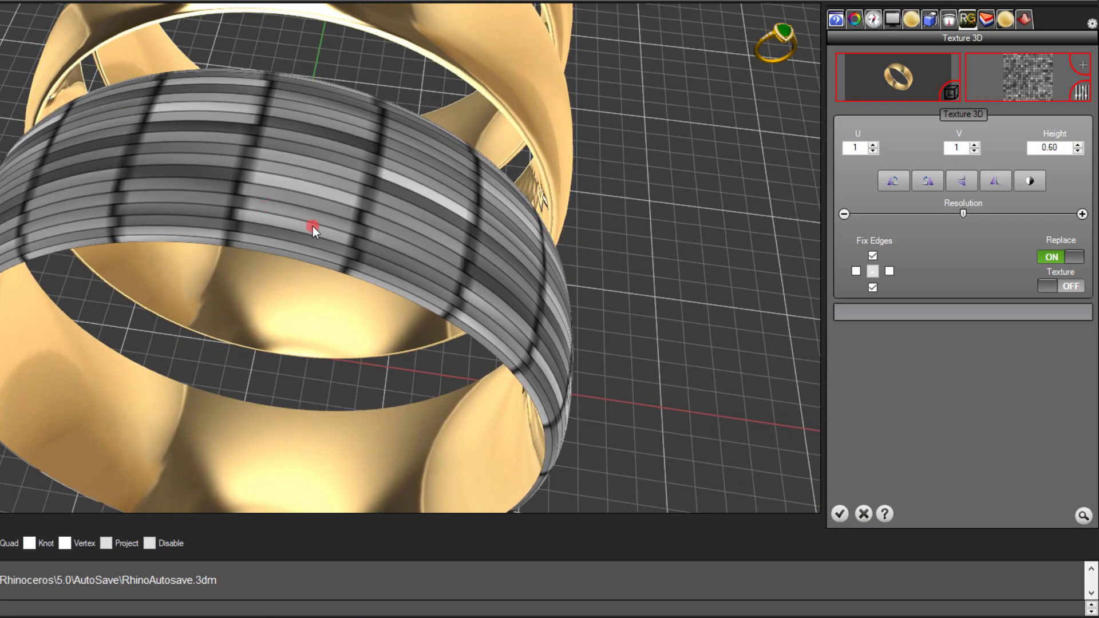
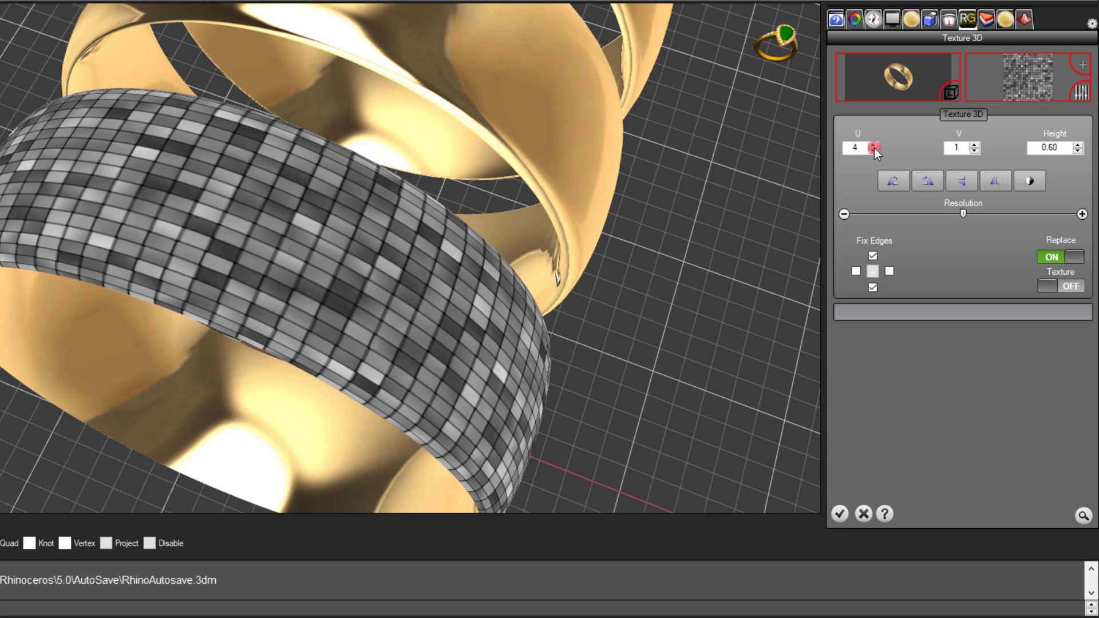
- Set the texture repeats to U 3 and V 1 on the front ring's outer surface
left_click(874, 152)
left_click(974, 145)
left_click(974, 152)
left_click(873, 152)
mouse_move(740, 233)
right_mouse_down()
mouse_move(753, 260)
mouse_move(696, 191)
mouse_move(724, 238)
right_mouse_up()
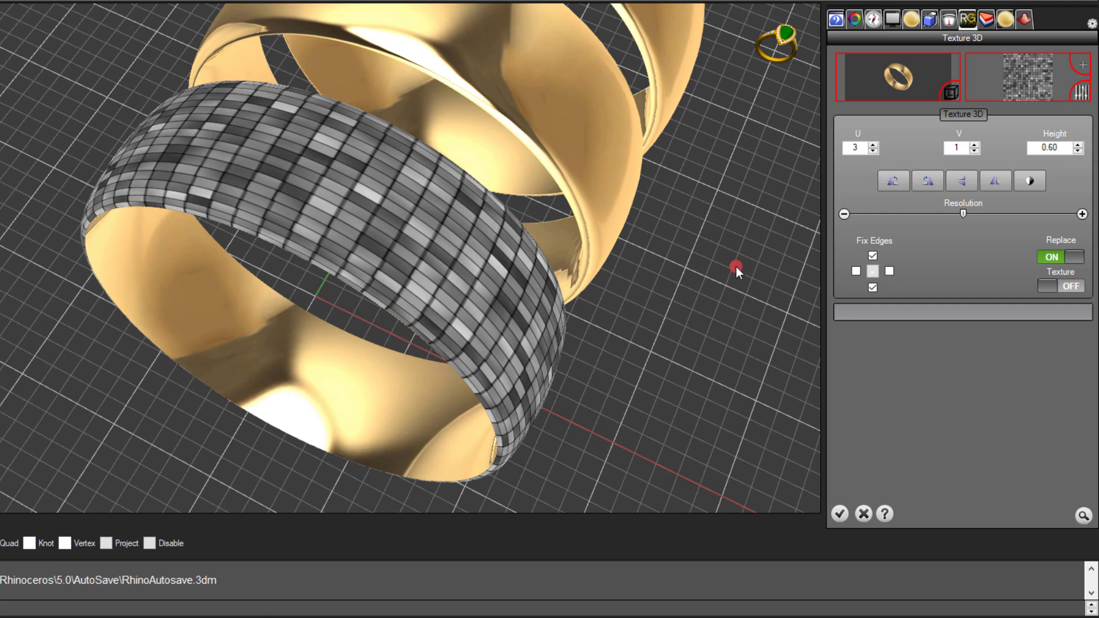
- Generate a preview of the 3D texture on the front ring with its edges fixed, and accept the texture
left_click(872, 287)
left_click(1084, 519)
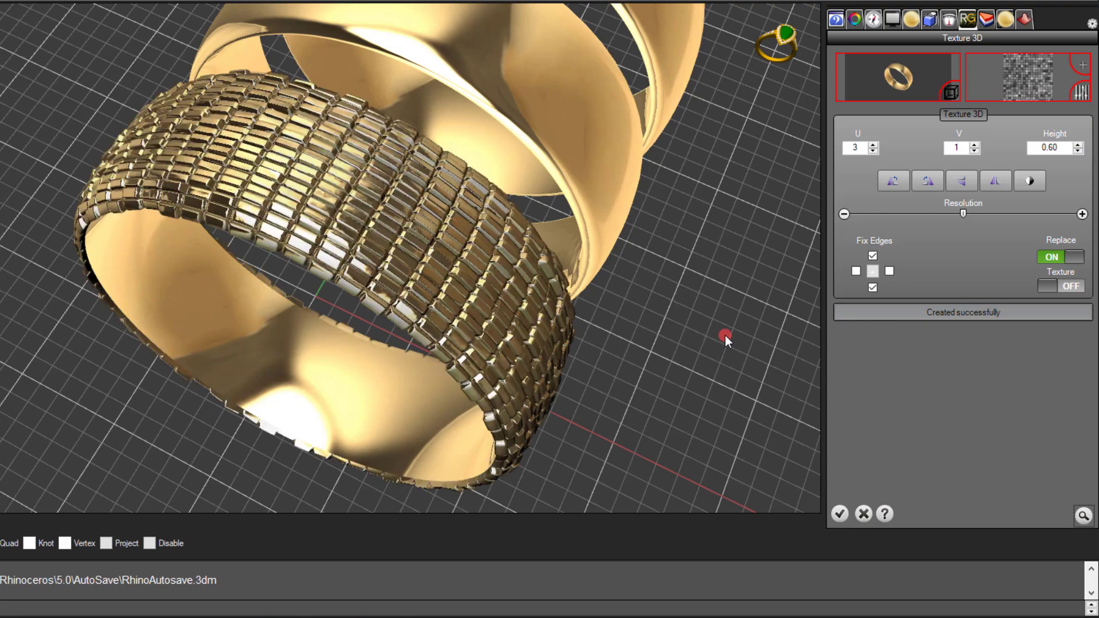
right_click_drag(726, 336, 271, 198)
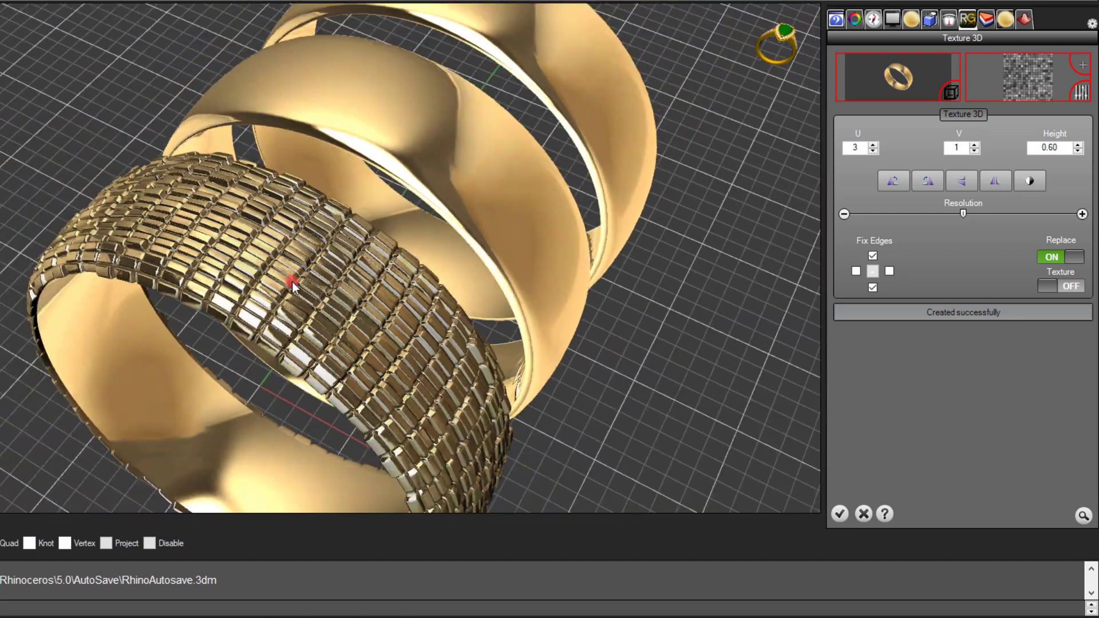
right_click_drag(292, 284, 220, 226)
scroll(291, 290, "up", 5)
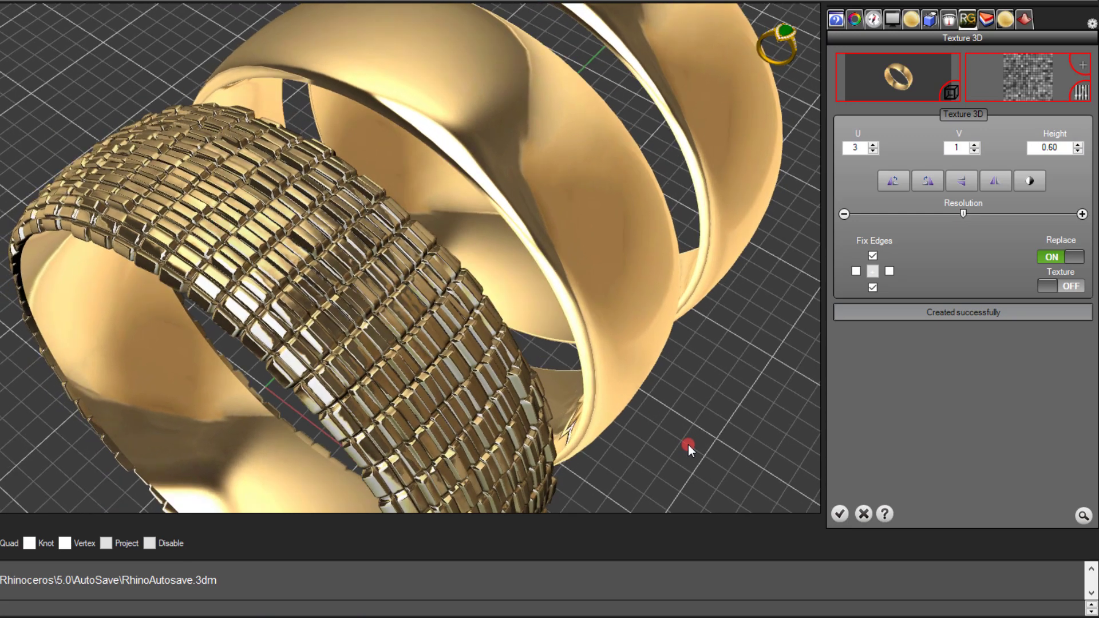
left_click(840, 514)
scroll(171, 344, "down", 5)
left_click(153, 393)
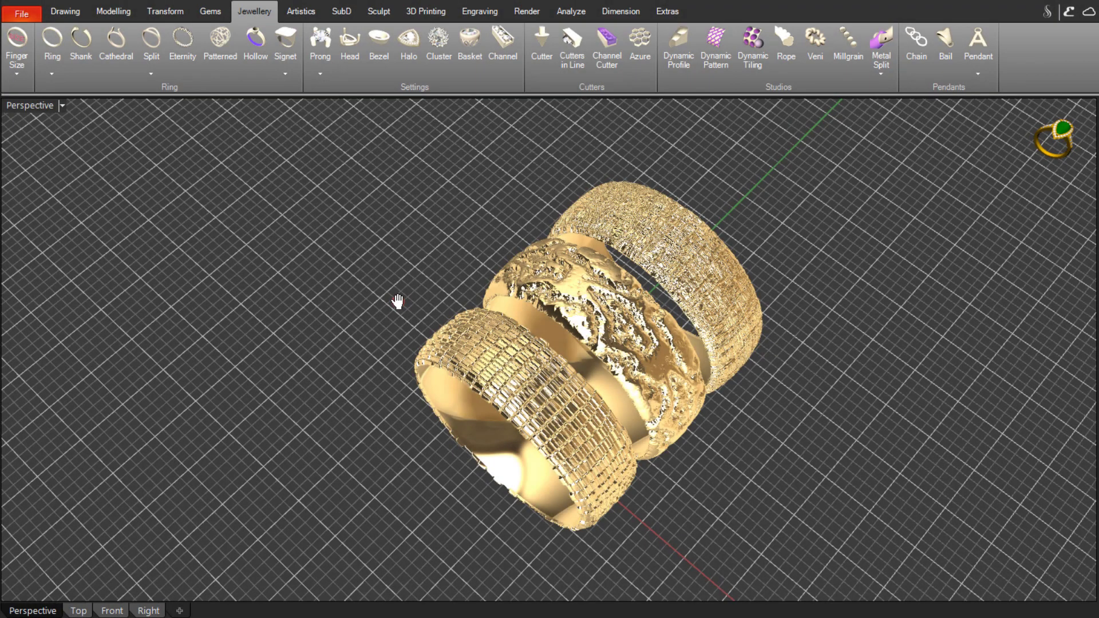
- Join the front ring's inner surface with its textured outer surface, and check the joined ring's object type in its properties
scroll(400, 304, "up", 5)
right_click_drag(355, 282, 275, 226, "shift")
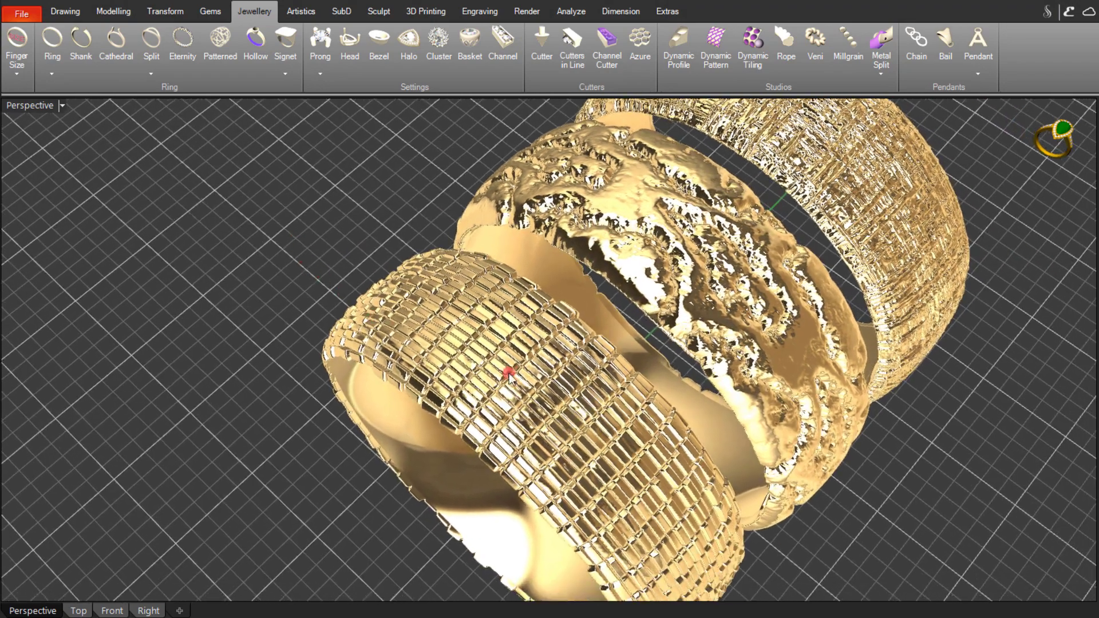
scroll(522, 385, "up", 3)
scroll(526, 388, "down", 3)
left_click(77, 15)
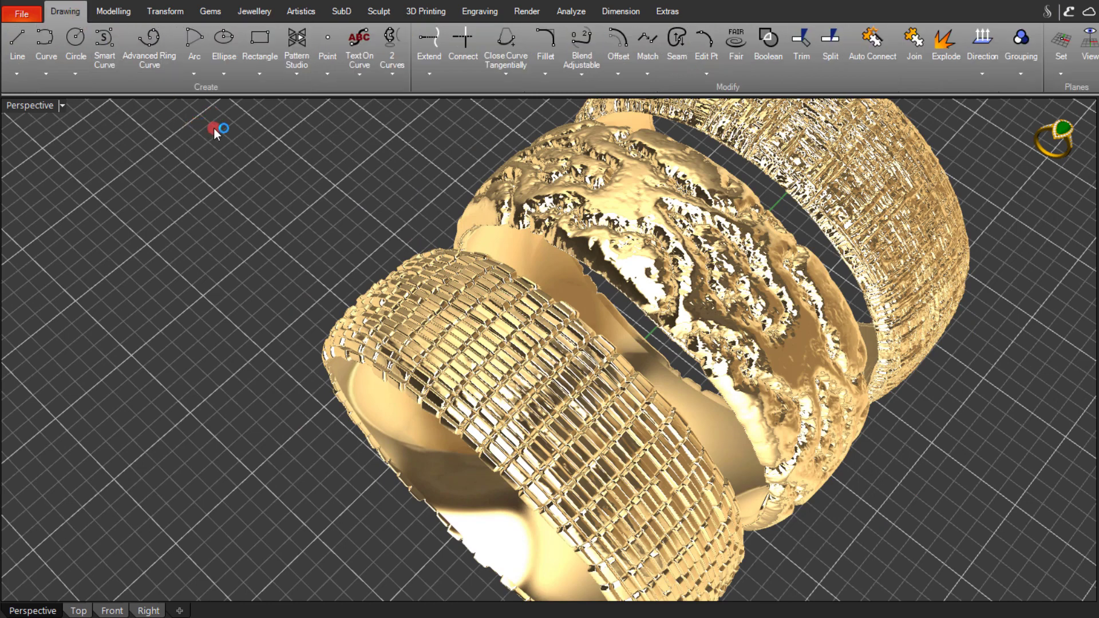
left_click(910, 57)
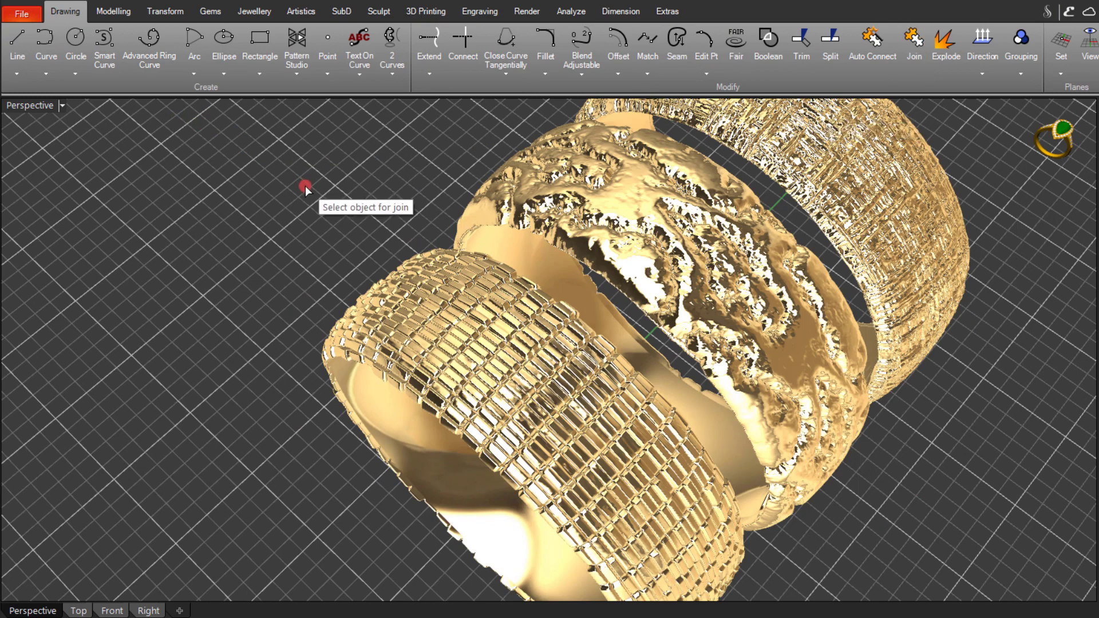
left_click(435, 446)
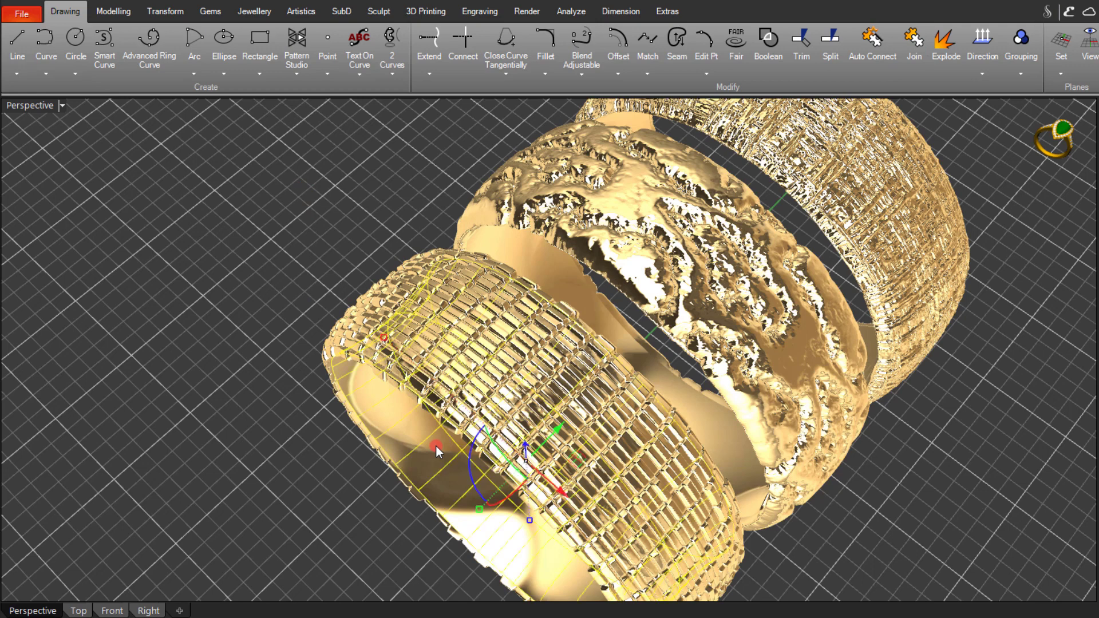
left_click(352, 319)
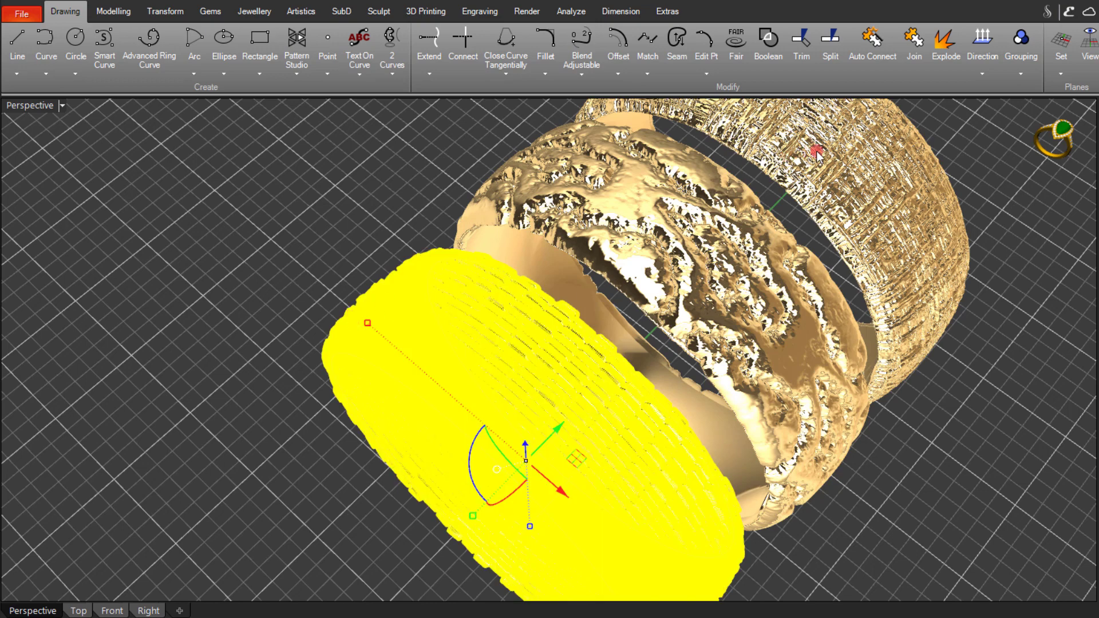
right_click(266, 206)
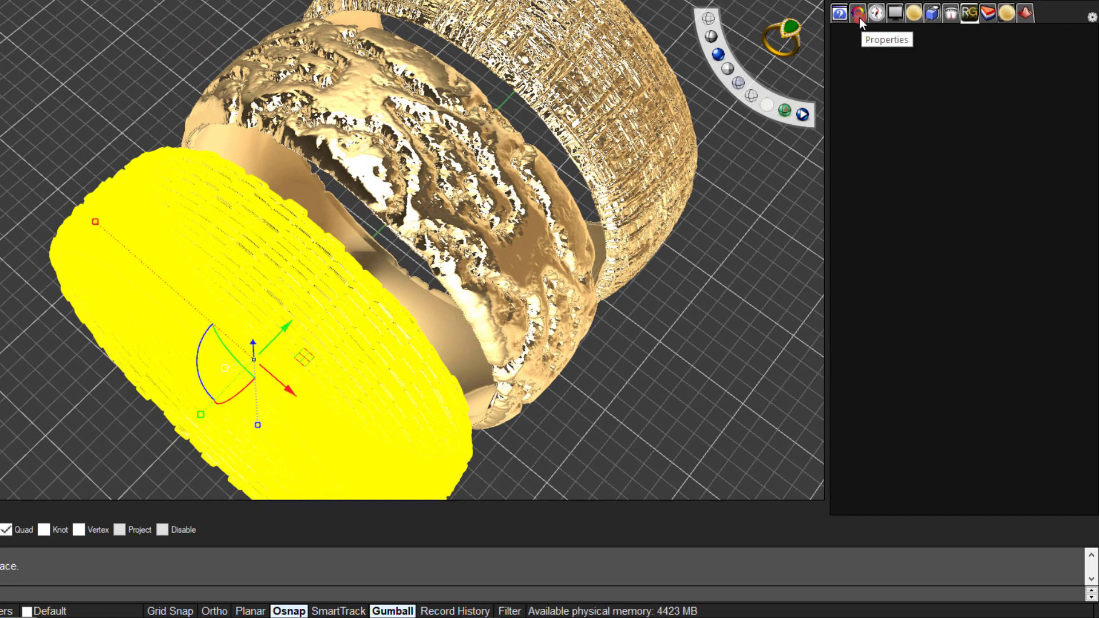
left_click(857, 14)
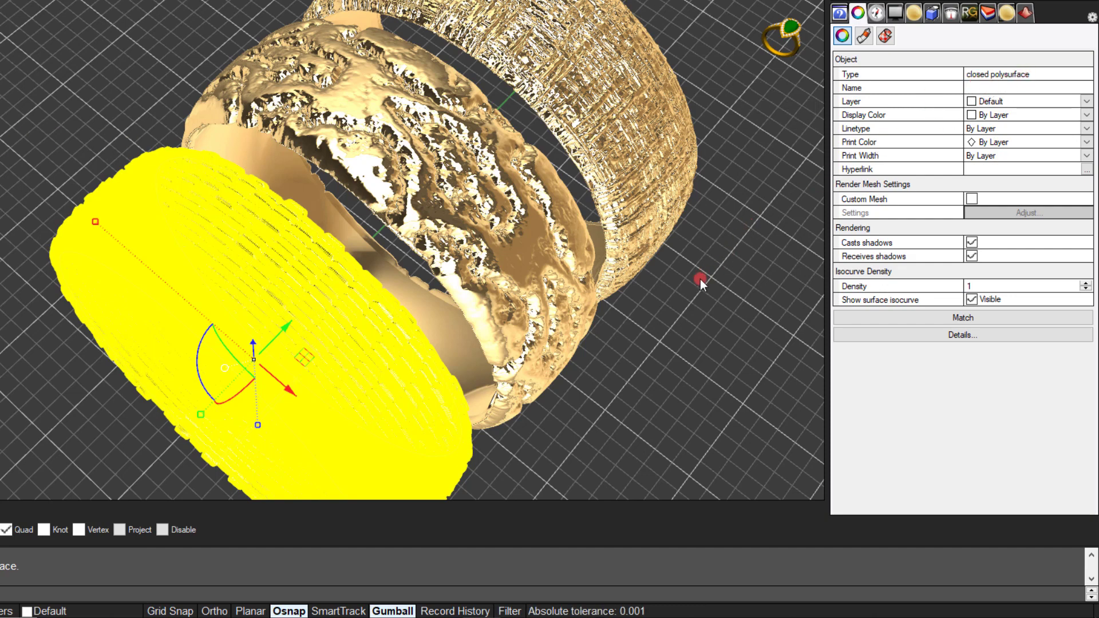
left_click(36, 186)
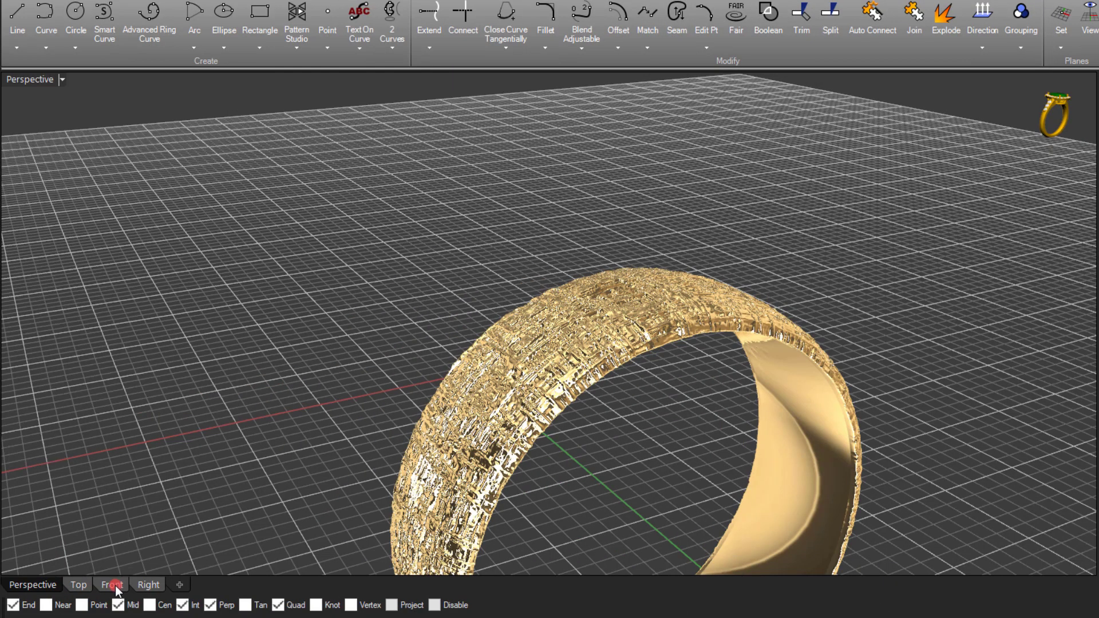
- In the Front view, use a line from the ring's lowest inner point to its outer textured edge to measure the band thickness
left_click(112, 585)
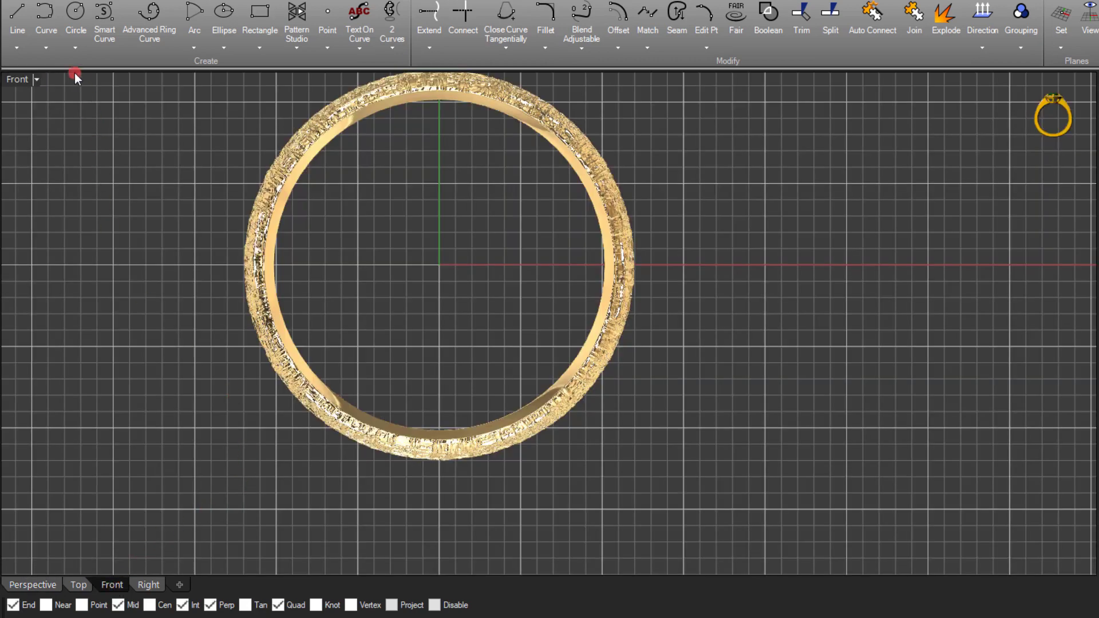
left_click(17, 14)
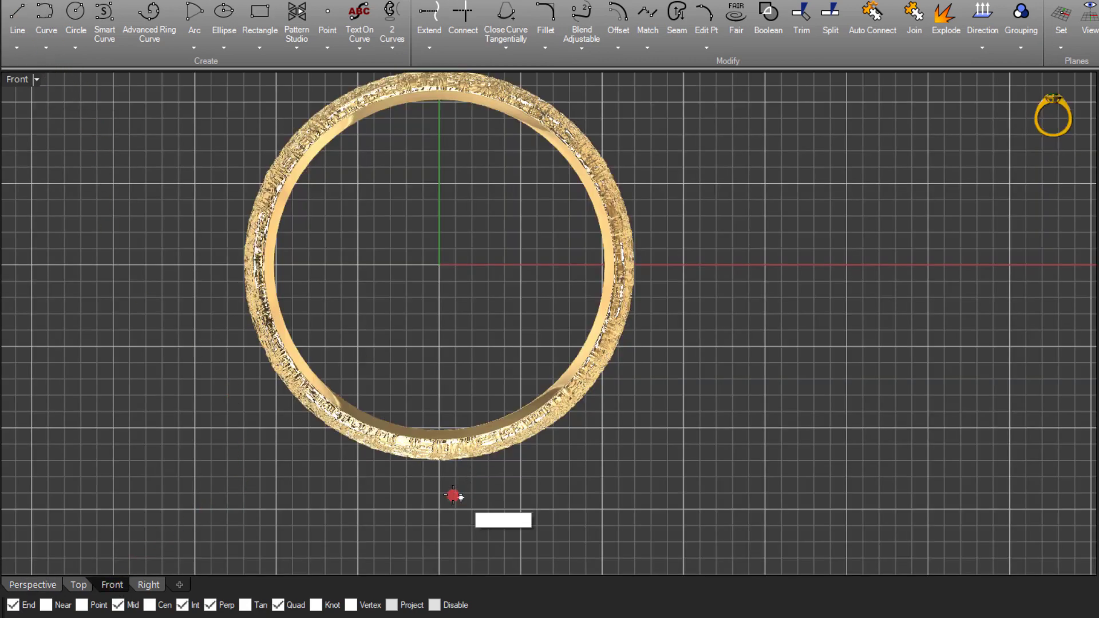
scroll(418, 444, "up", 6)
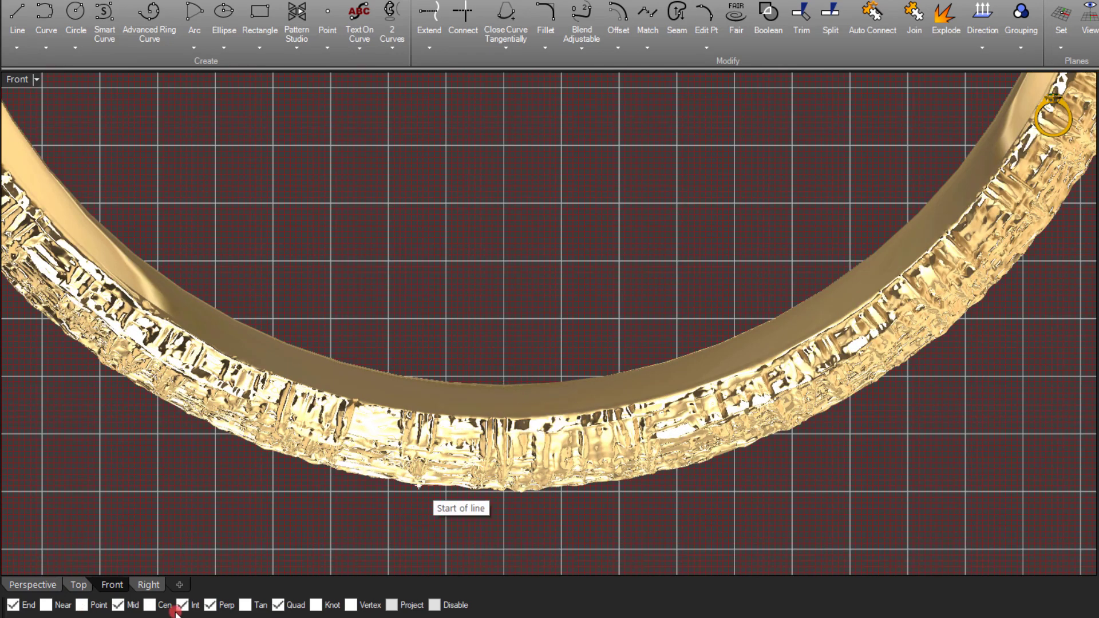
left_click(278, 605)
left_click(290, 603)
left_click(504, 387)
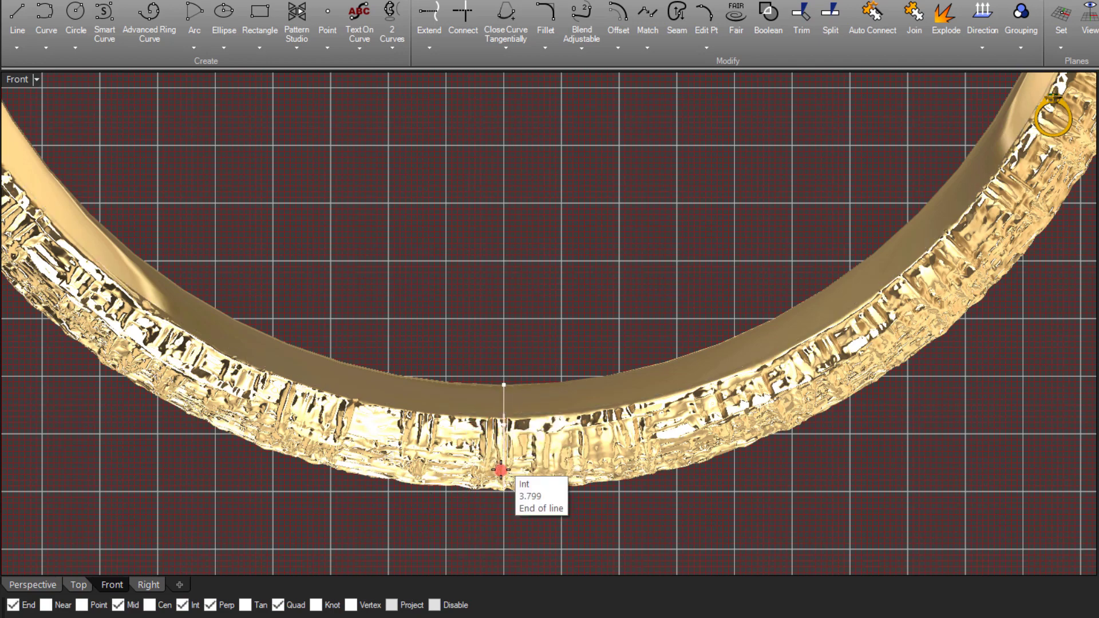
scroll(504, 497, "up", 2)
scroll(505, 500, "up", 5)
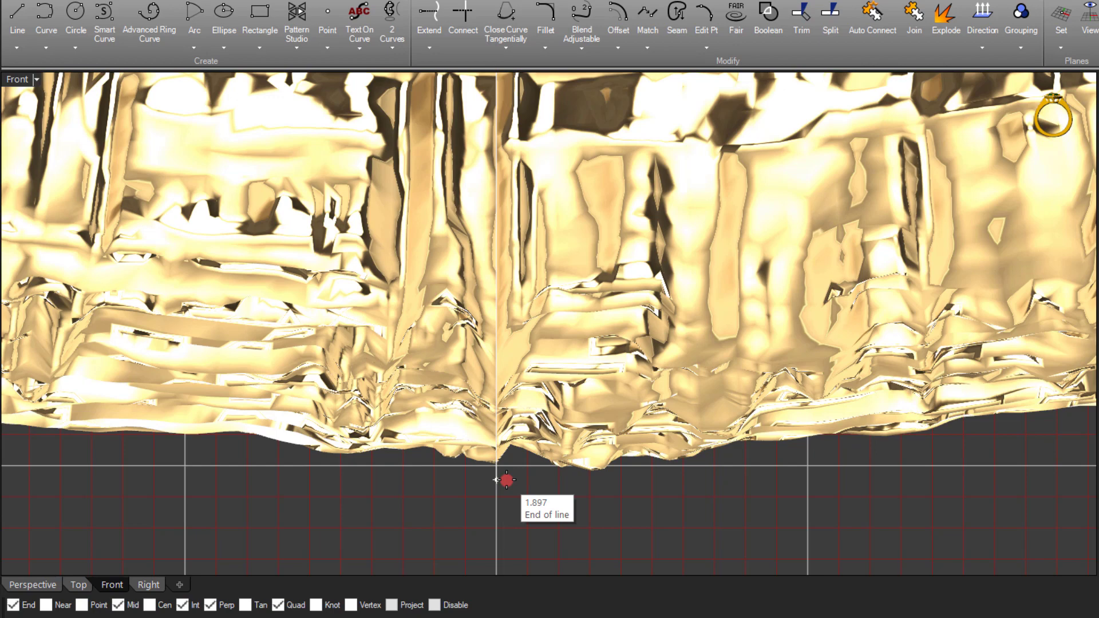
scroll(506, 481, "down", 10)
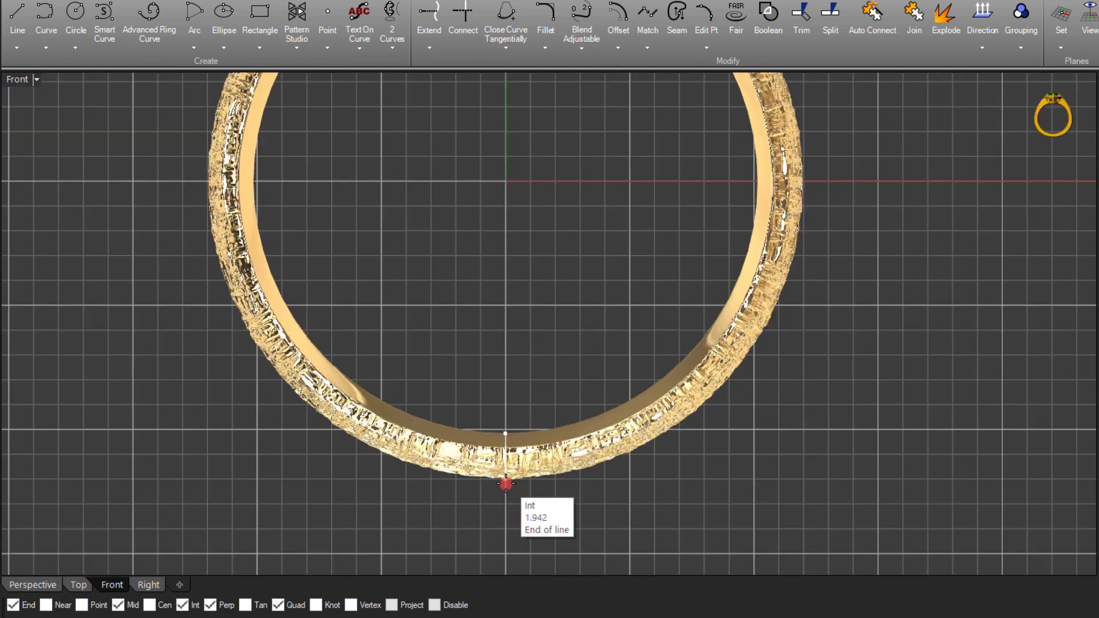
left_click(506, 483)
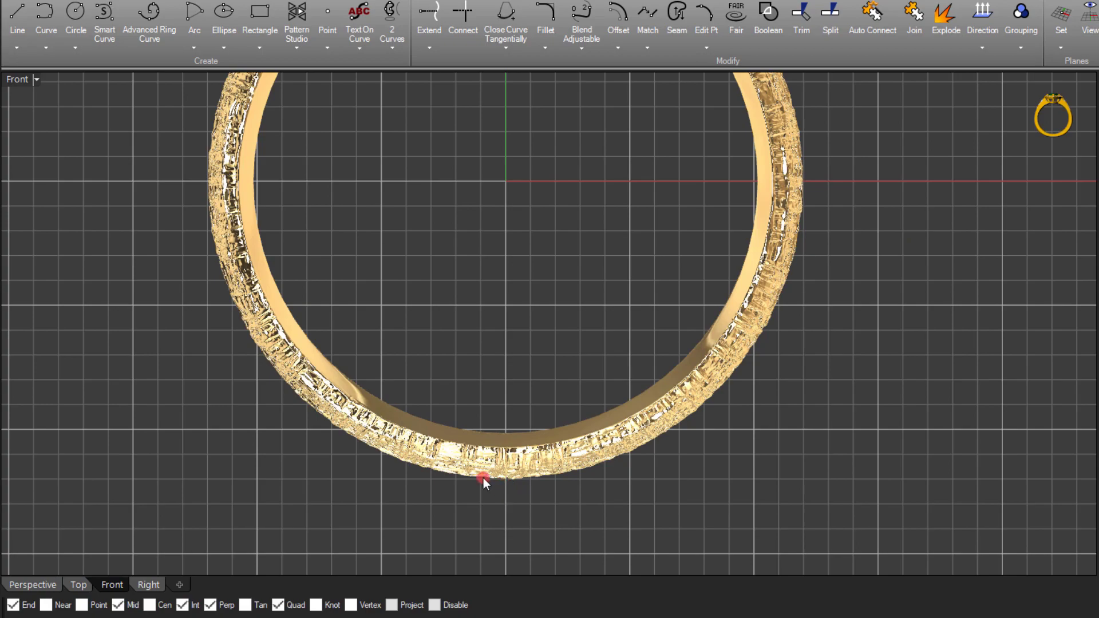
scroll(483, 475, "down", 3)
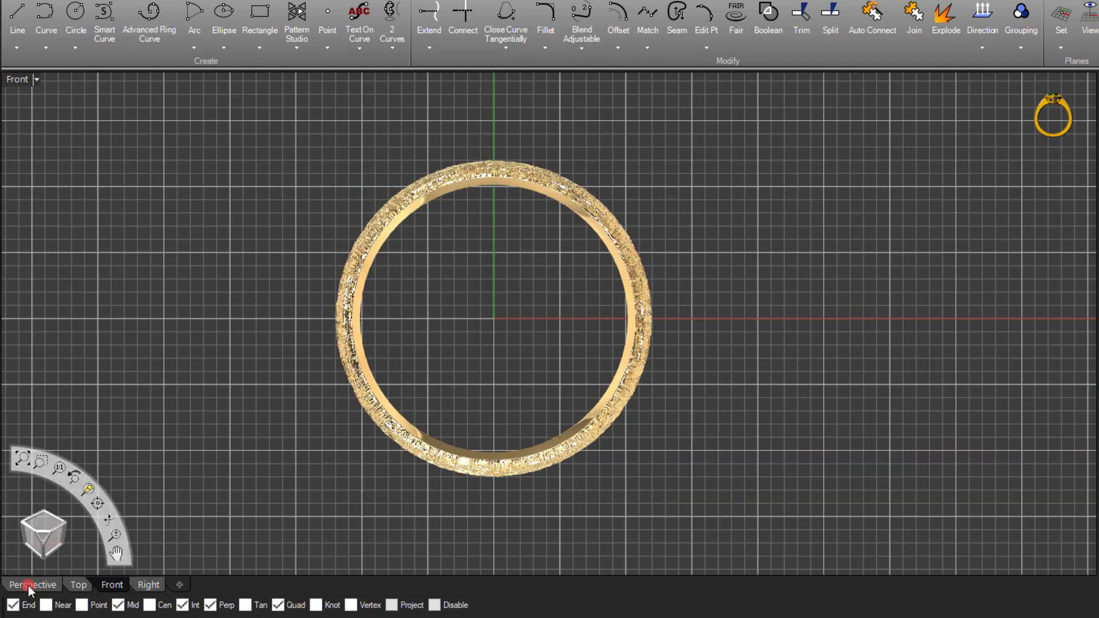
- Return to the Perspective view and examine the three textured rings from both sides
left_click(8, 587)
scroll(402, 494, "up", 2)
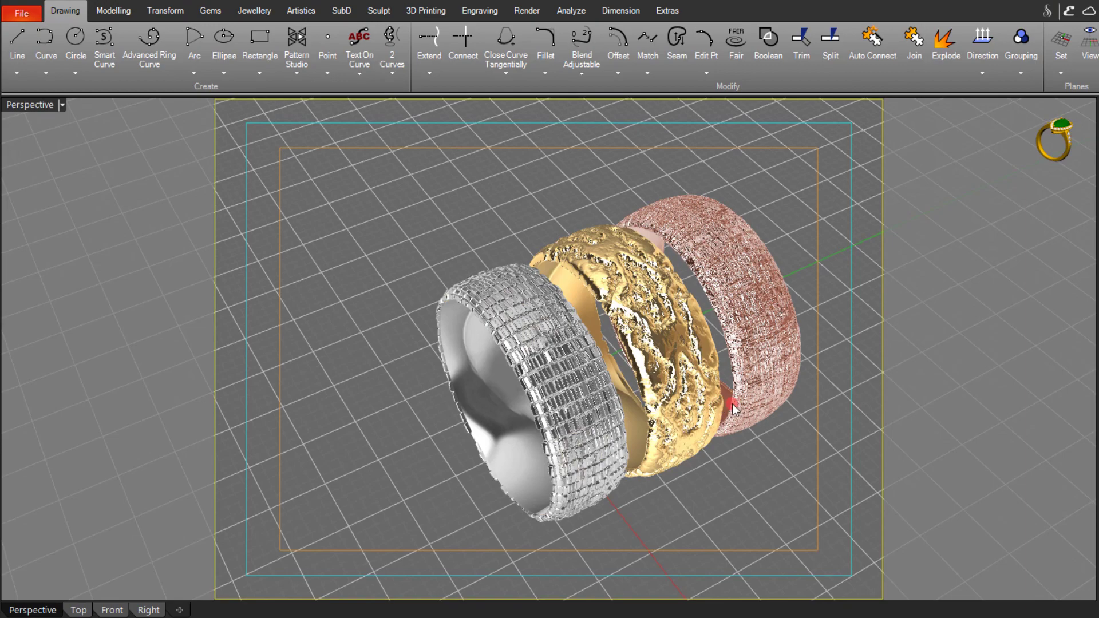
right_click_drag(724, 401, 312, 422)
right_click_drag(302, 403, 747, 425)
scroll(730, 429, "up", 5)
scroll(678, 379, "down", 5)
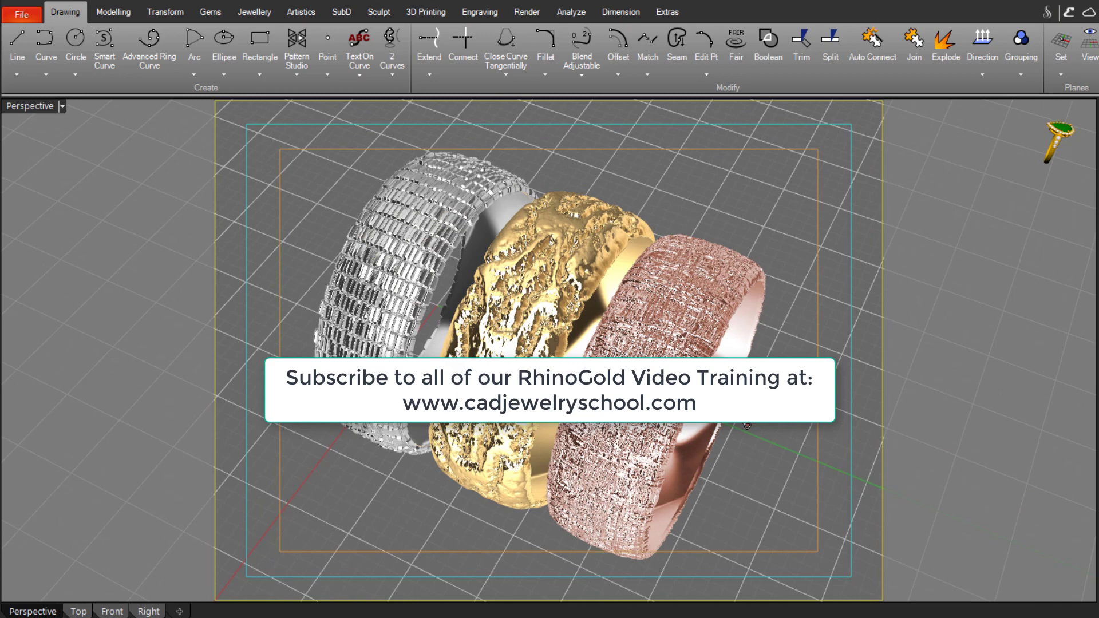